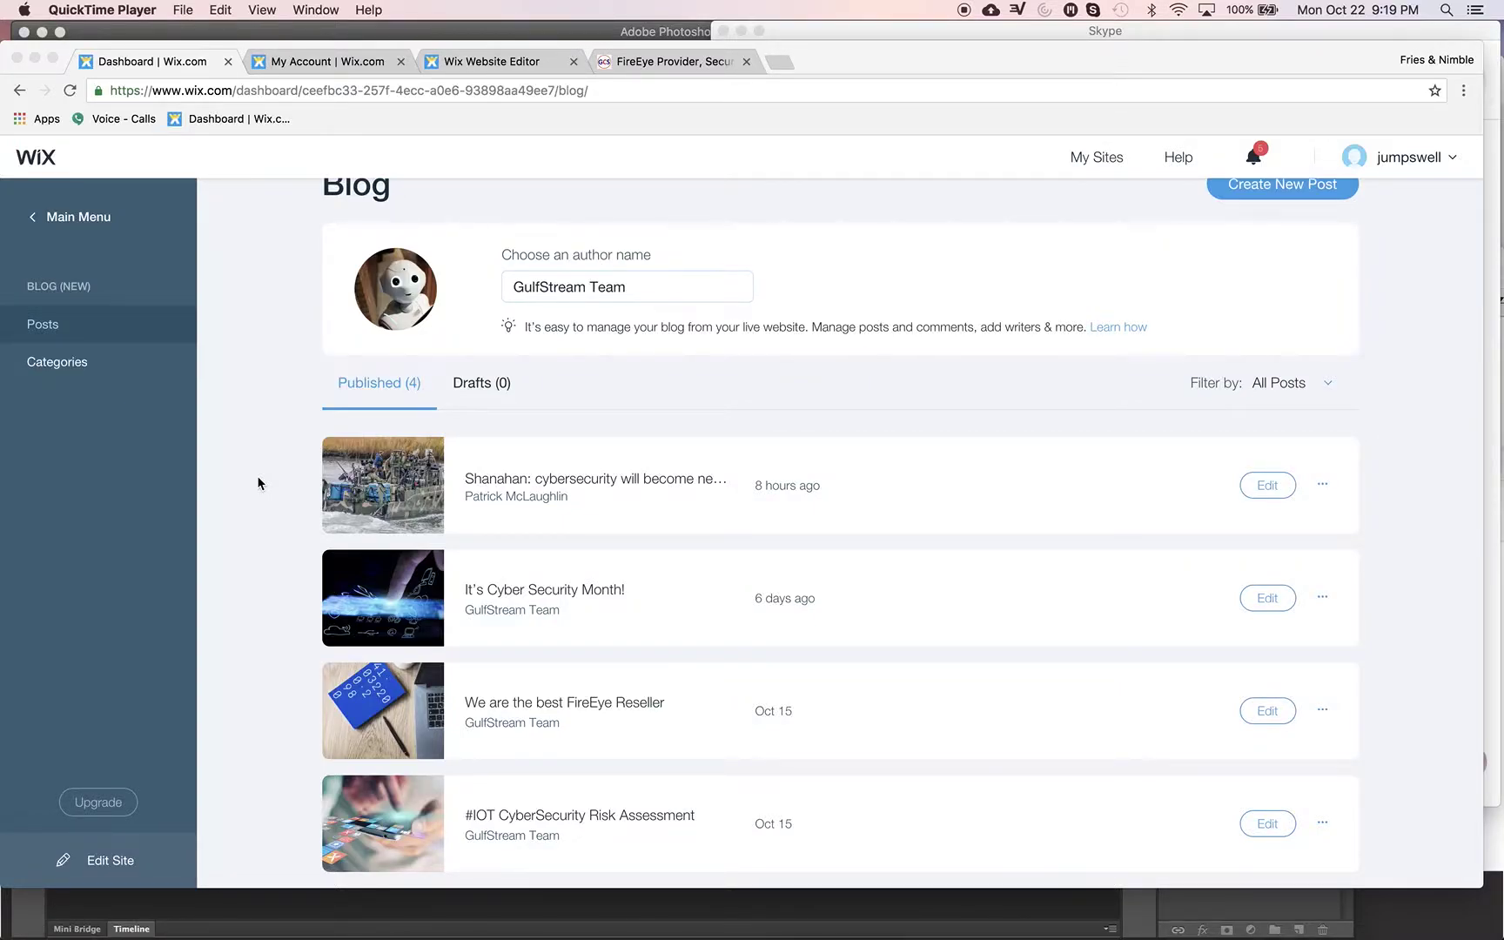
scroll(259, 481, up, 1)
Bring up the live cybersecurity blog post tab, closing DevTools and the Share Post dialog.
click(658, 61)
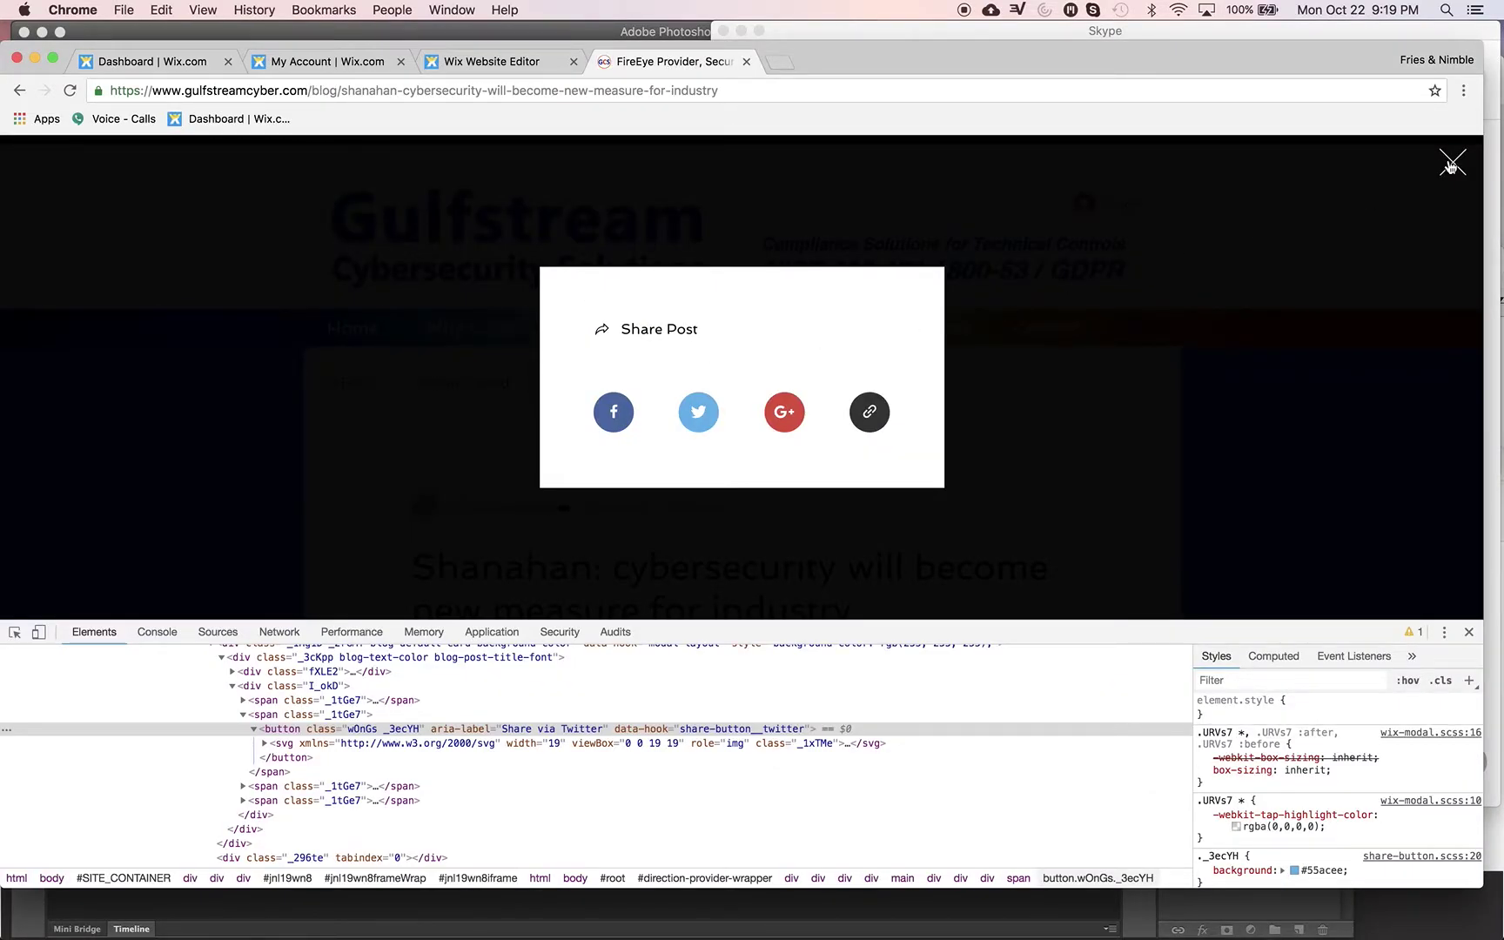
click(1470, 635)
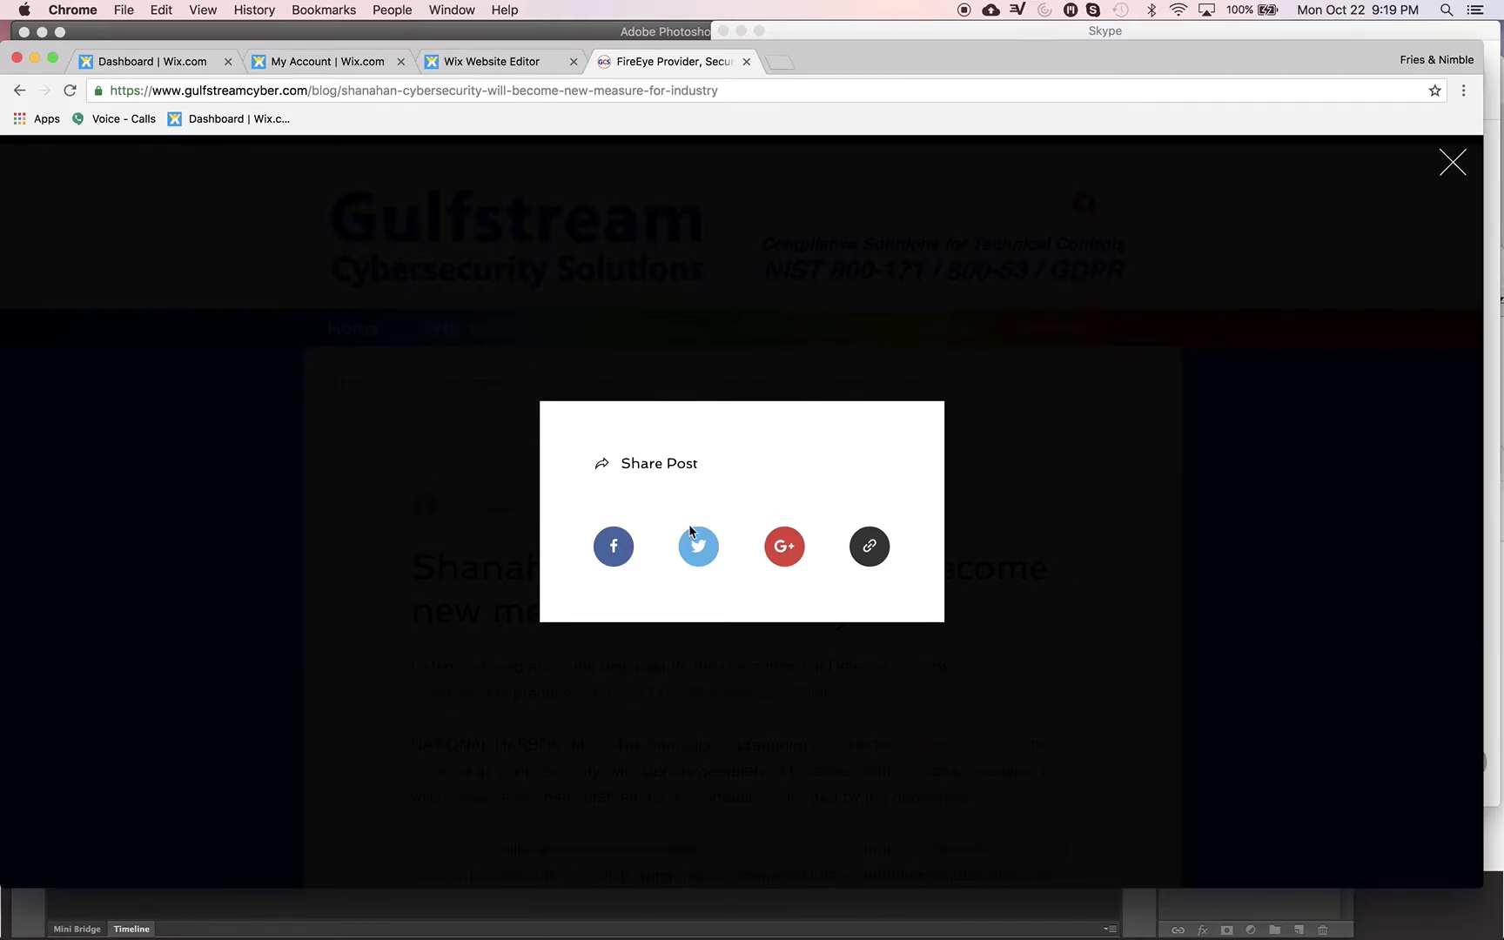
click(1452, 165)
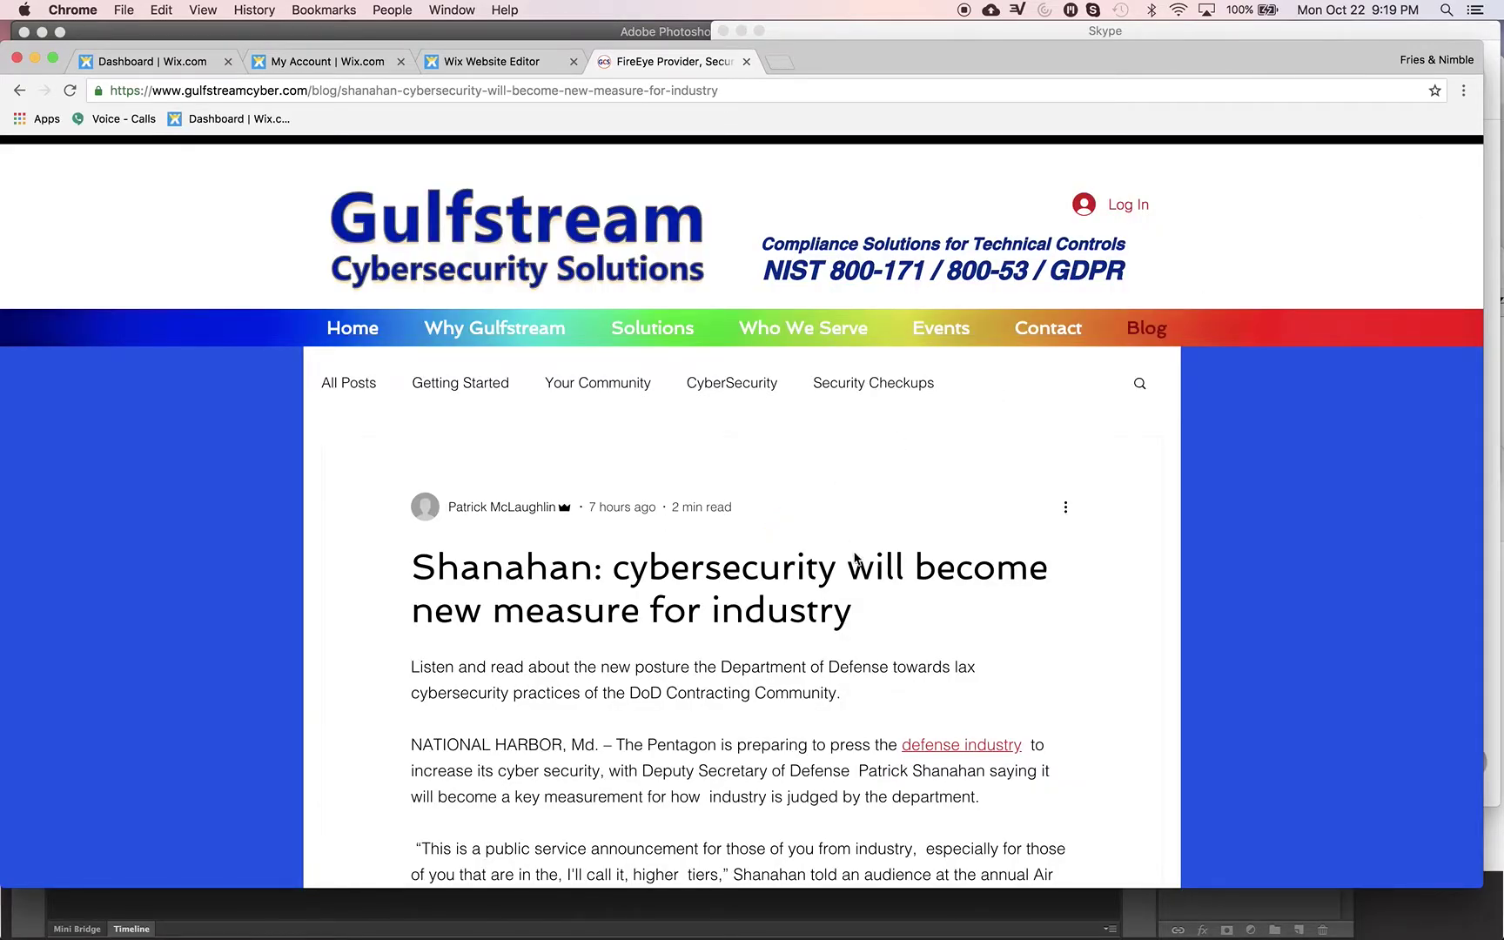
scroll(847, 541, down, 10)
scroll(846, 541, down, 10)
scroll(847, 541, down, 10)
scroll(752, 529, down, 2)
scroll(753, 530, up, 4)
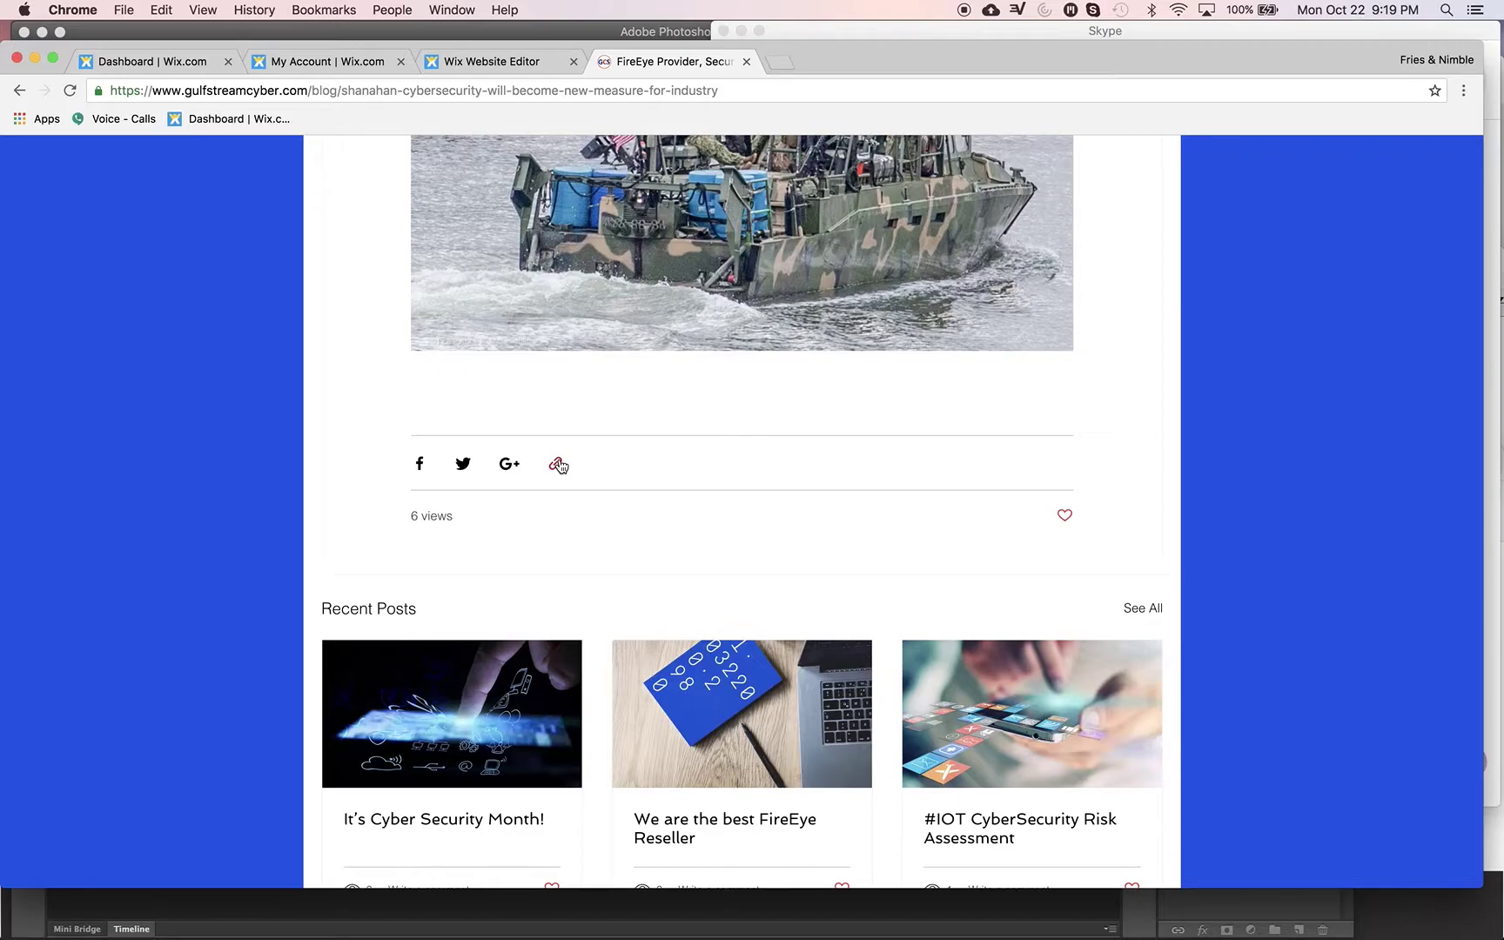
scroll(560, 465, up, 10)
scroll(562, 465, up, 10)
scroll(560, 465, up, 8)
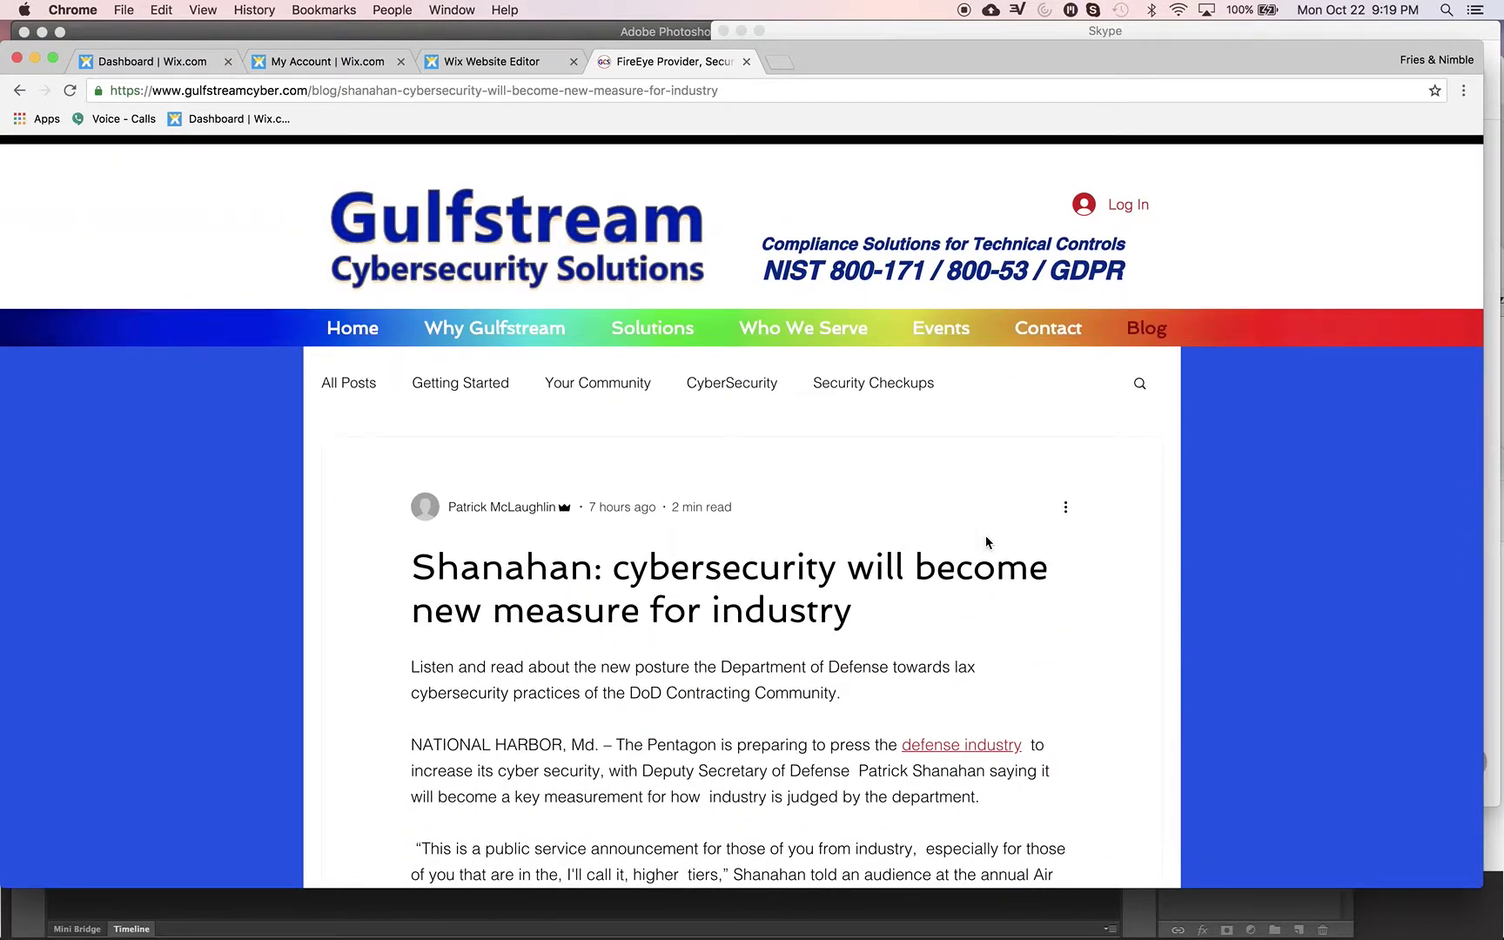
click(1067, 506)
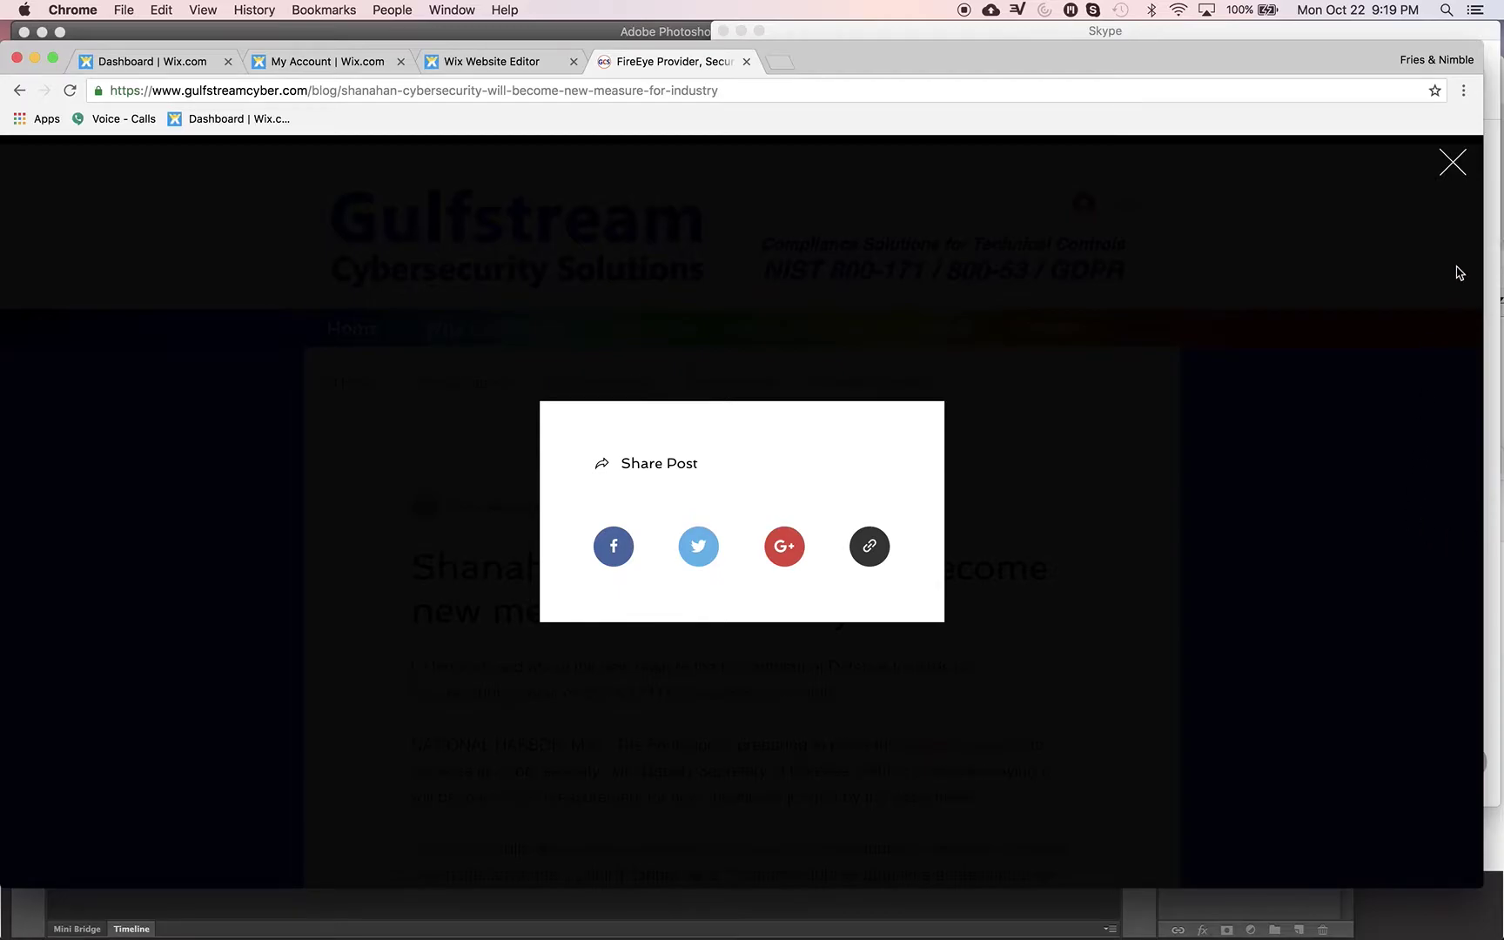
click(1455, 162)
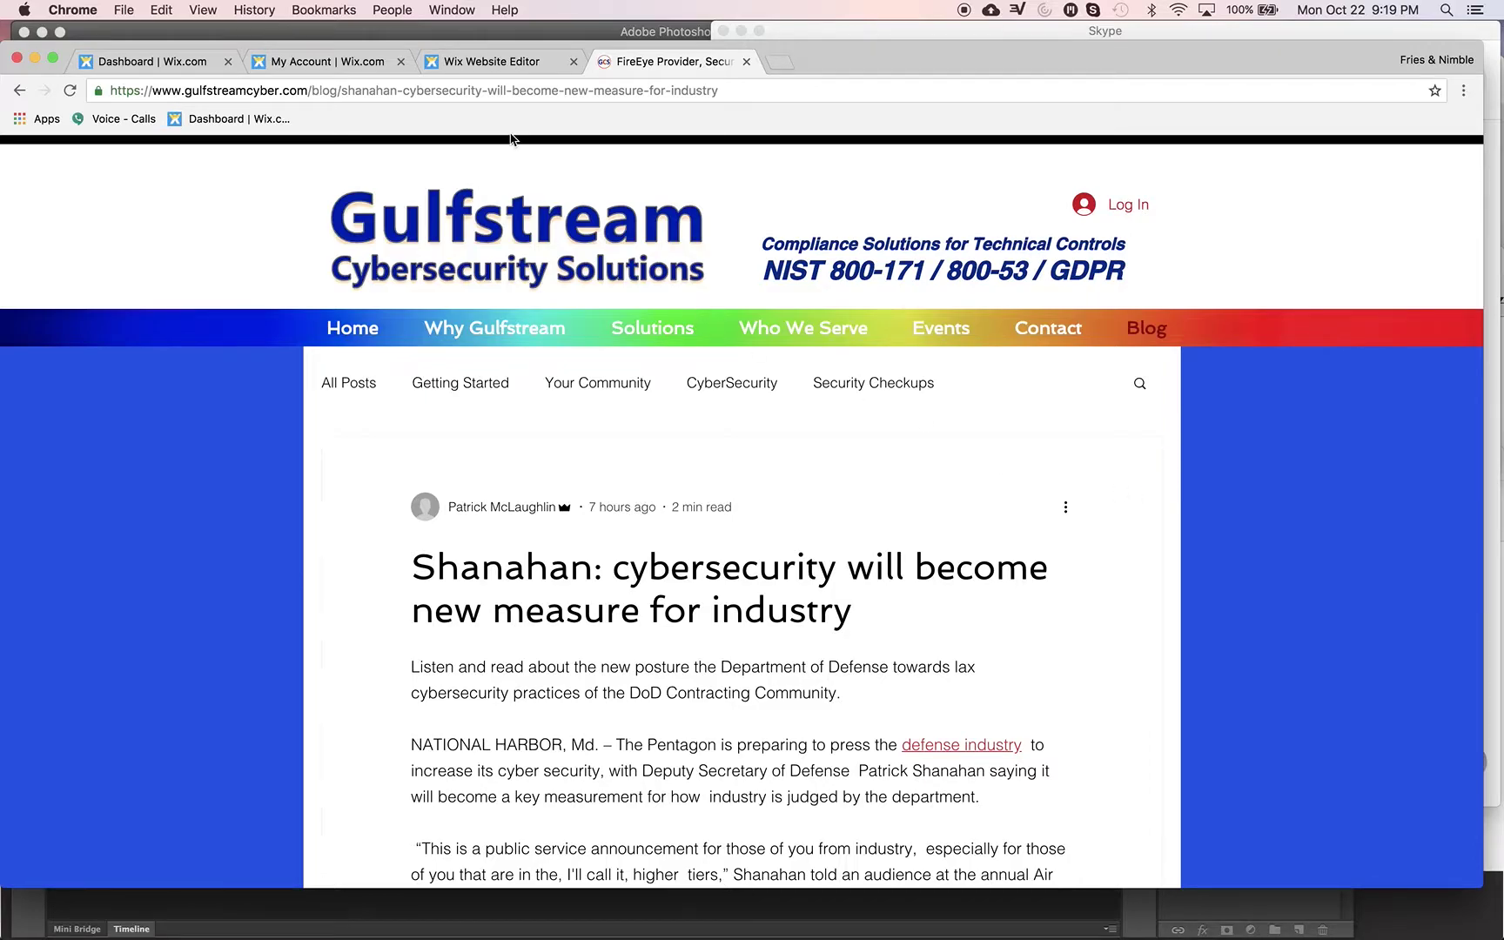
From the dashboard's Blog posts list, open the #IOT CyberSecurity Risk Assessment post for editing.
click(492, 64)
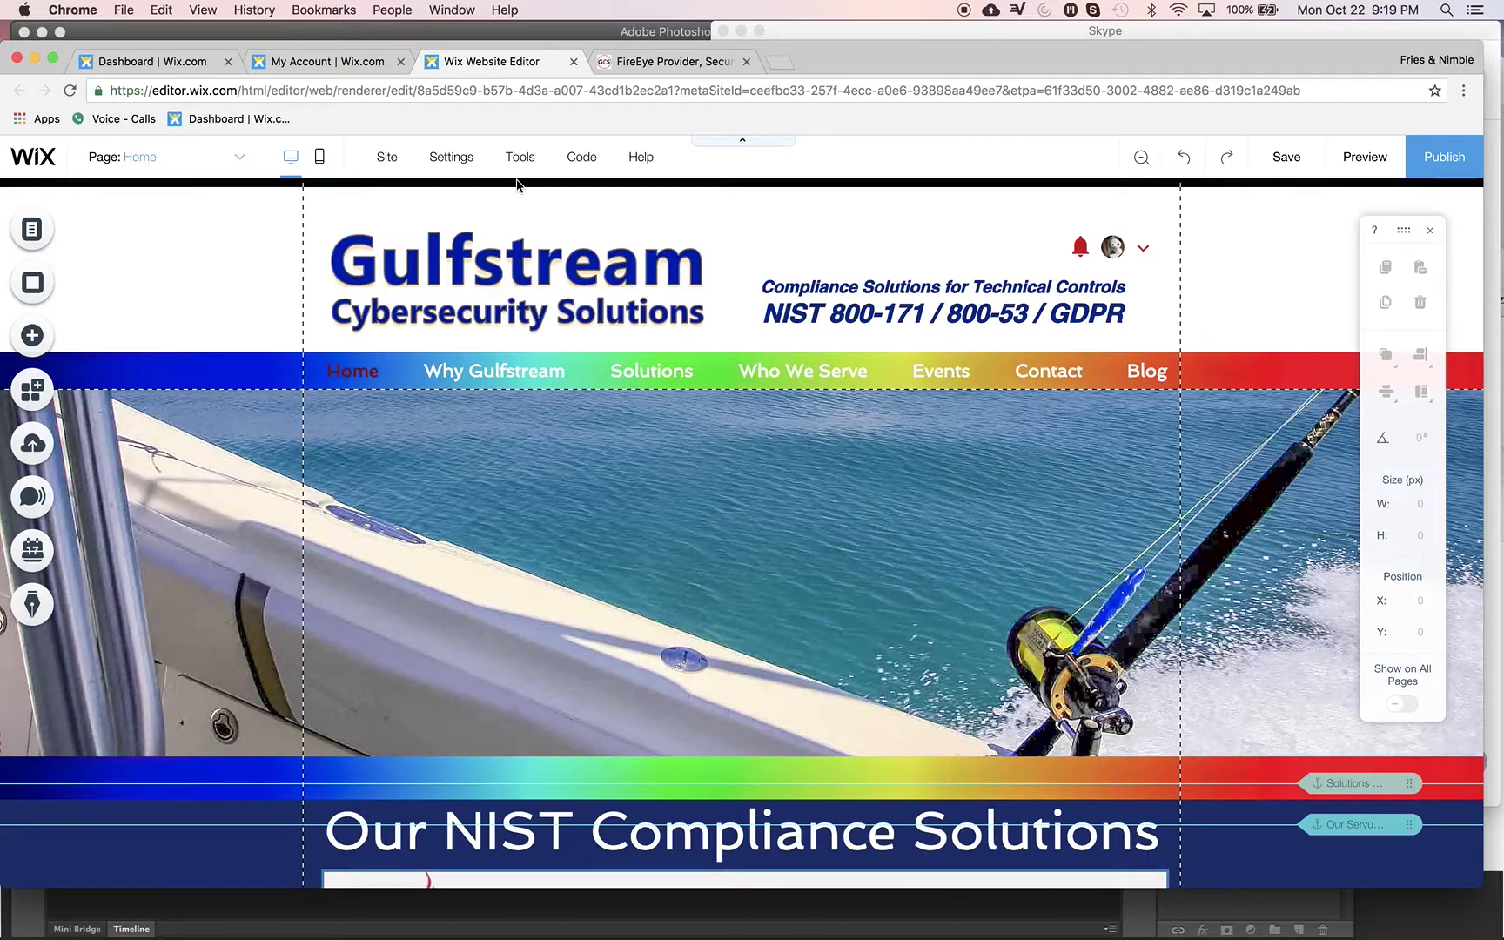
click(347, 63)
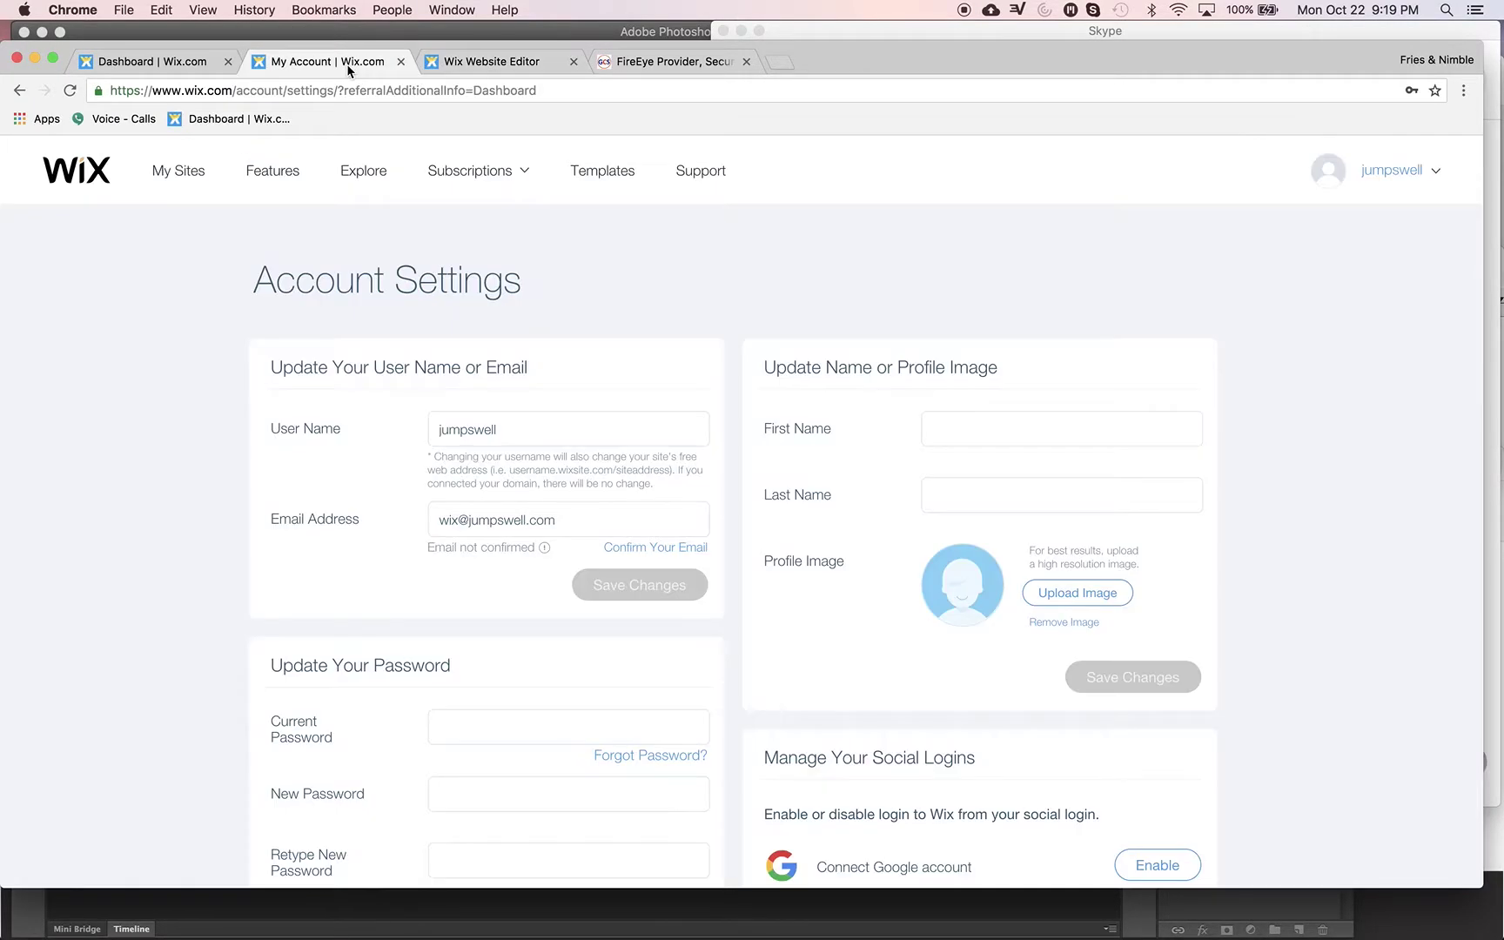
click(176, 67)
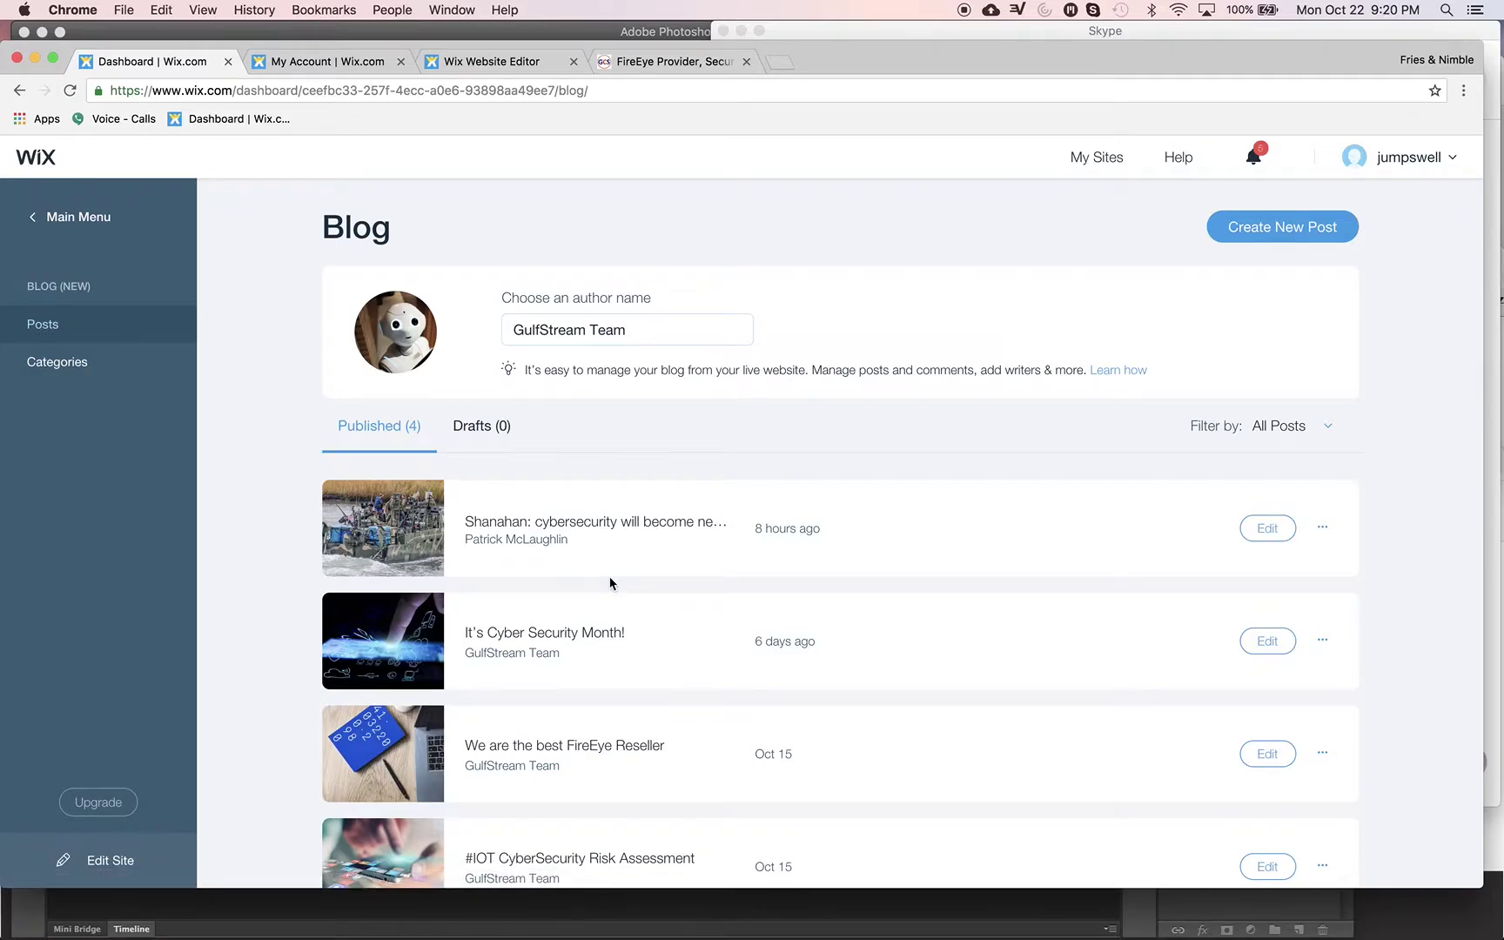
scroll(610, 576, down, 1)
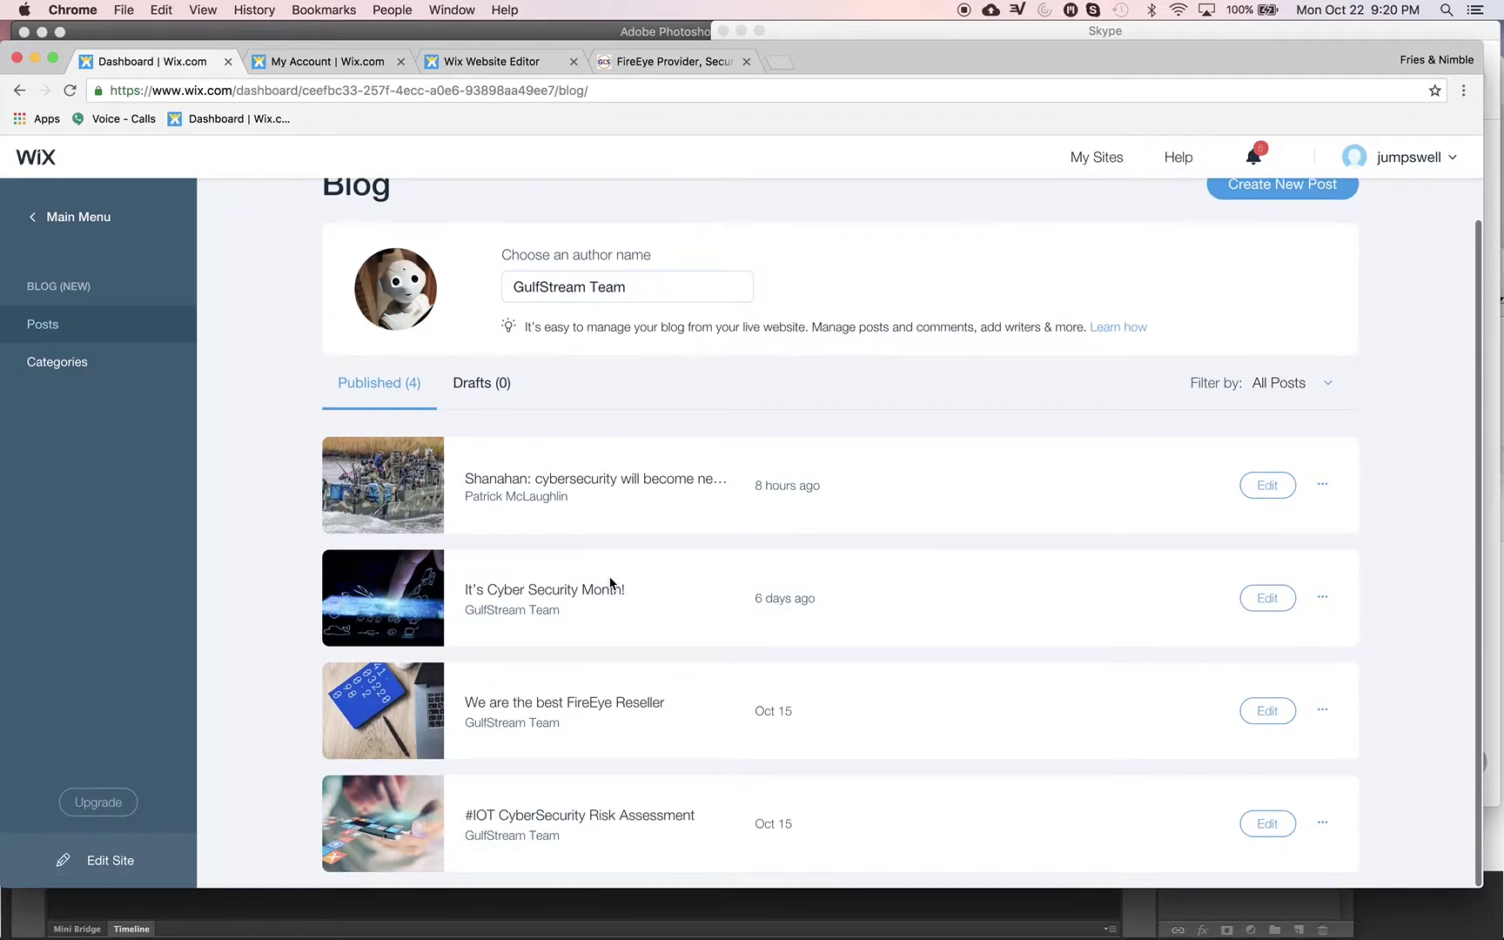
click(1265, 825)
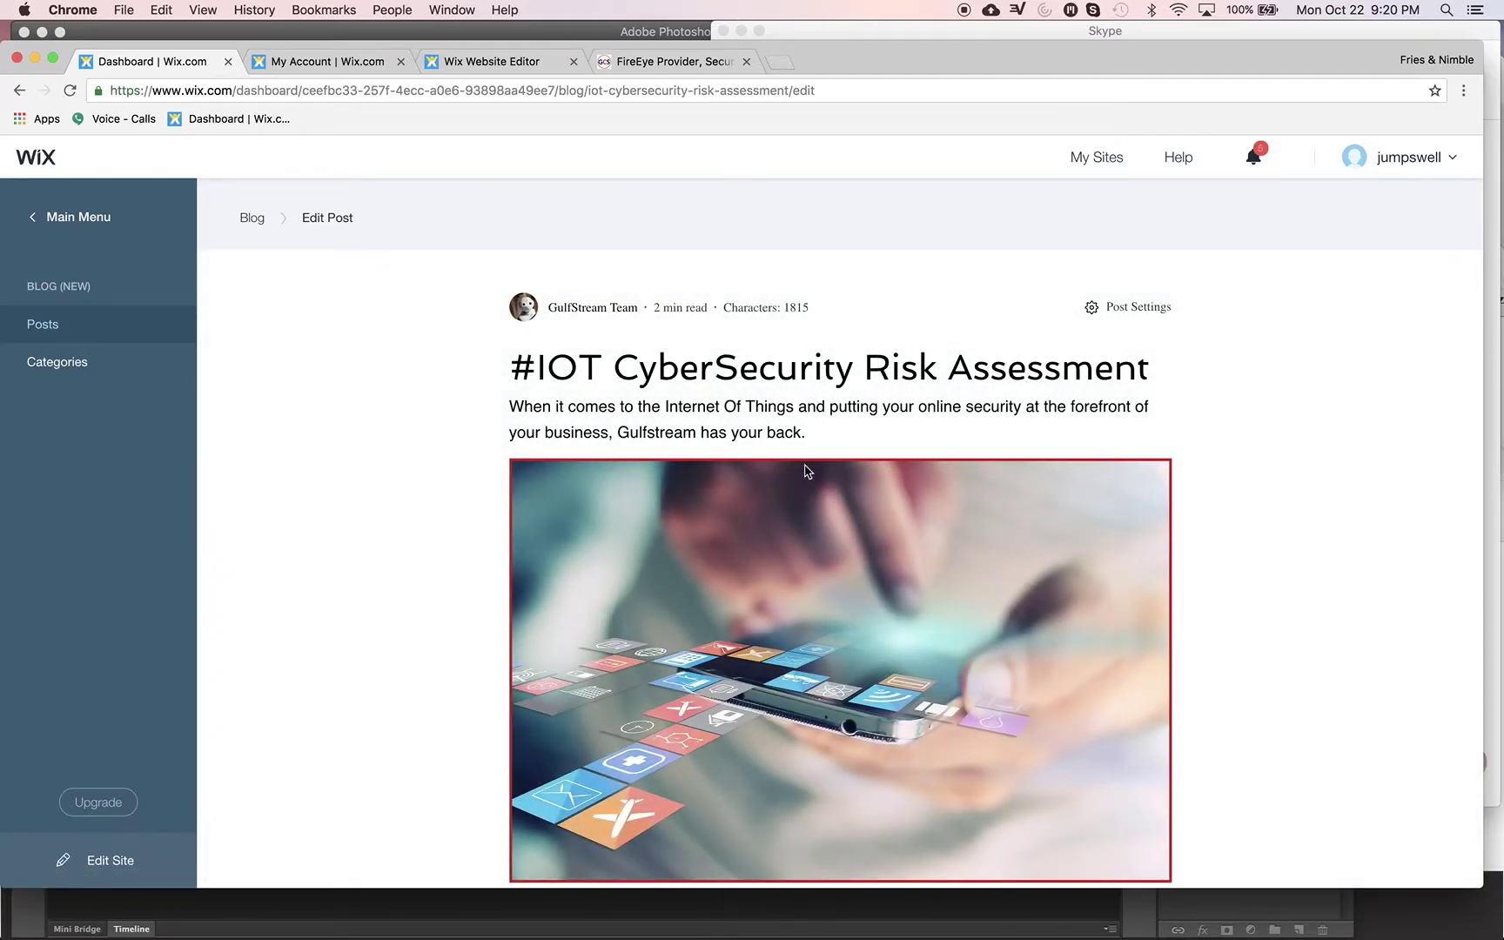
Add an empty line and insert an HTML code block below the post title.
click(510, 406)
key(Return)
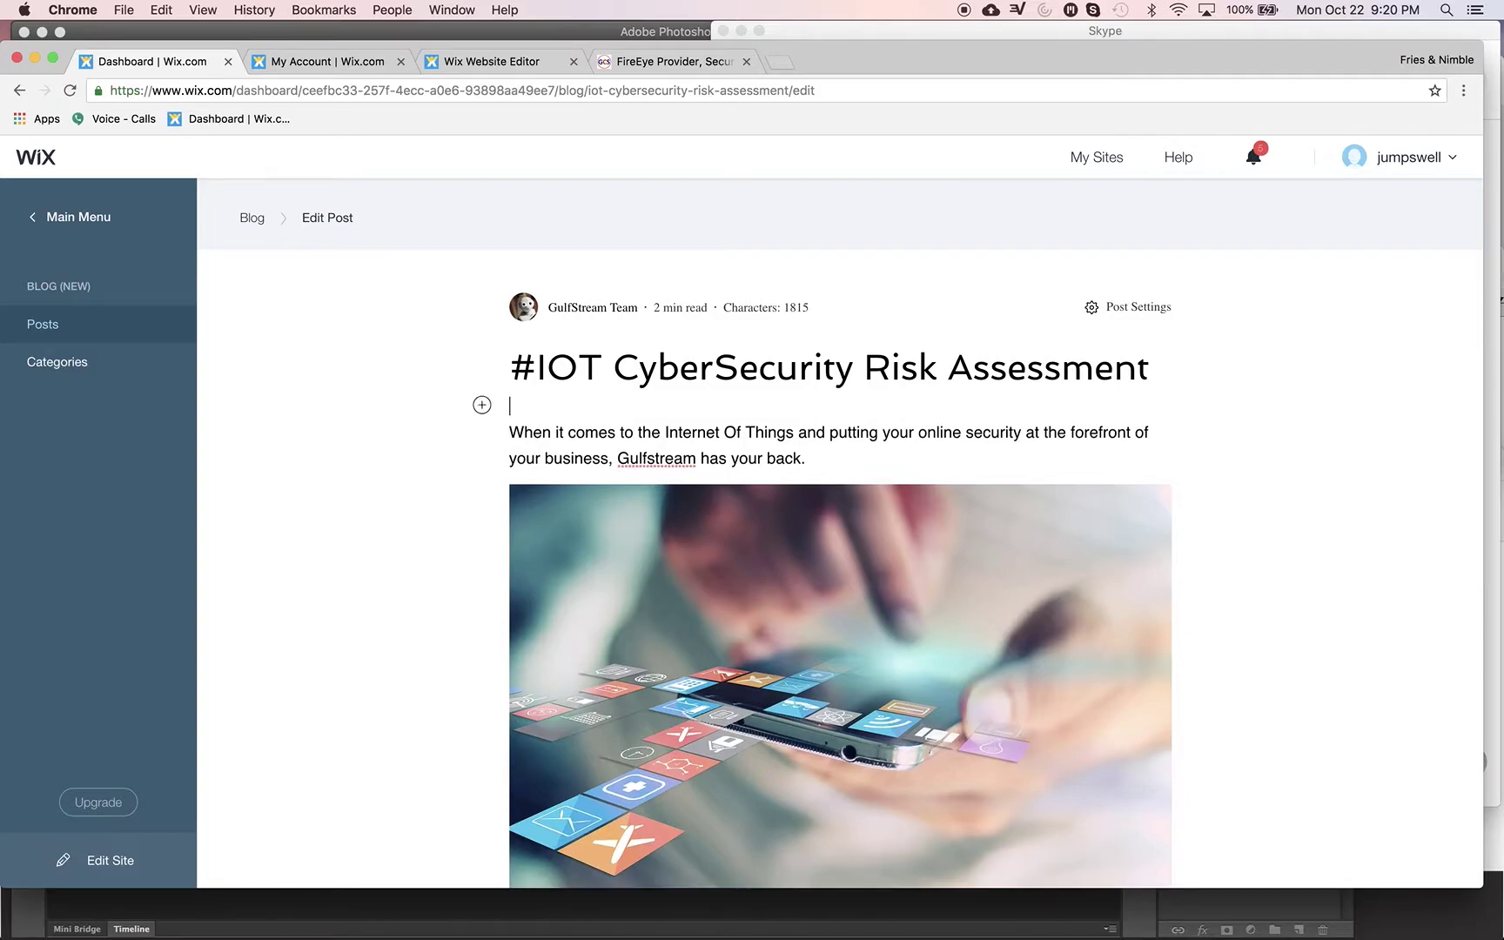
click(481, 405)
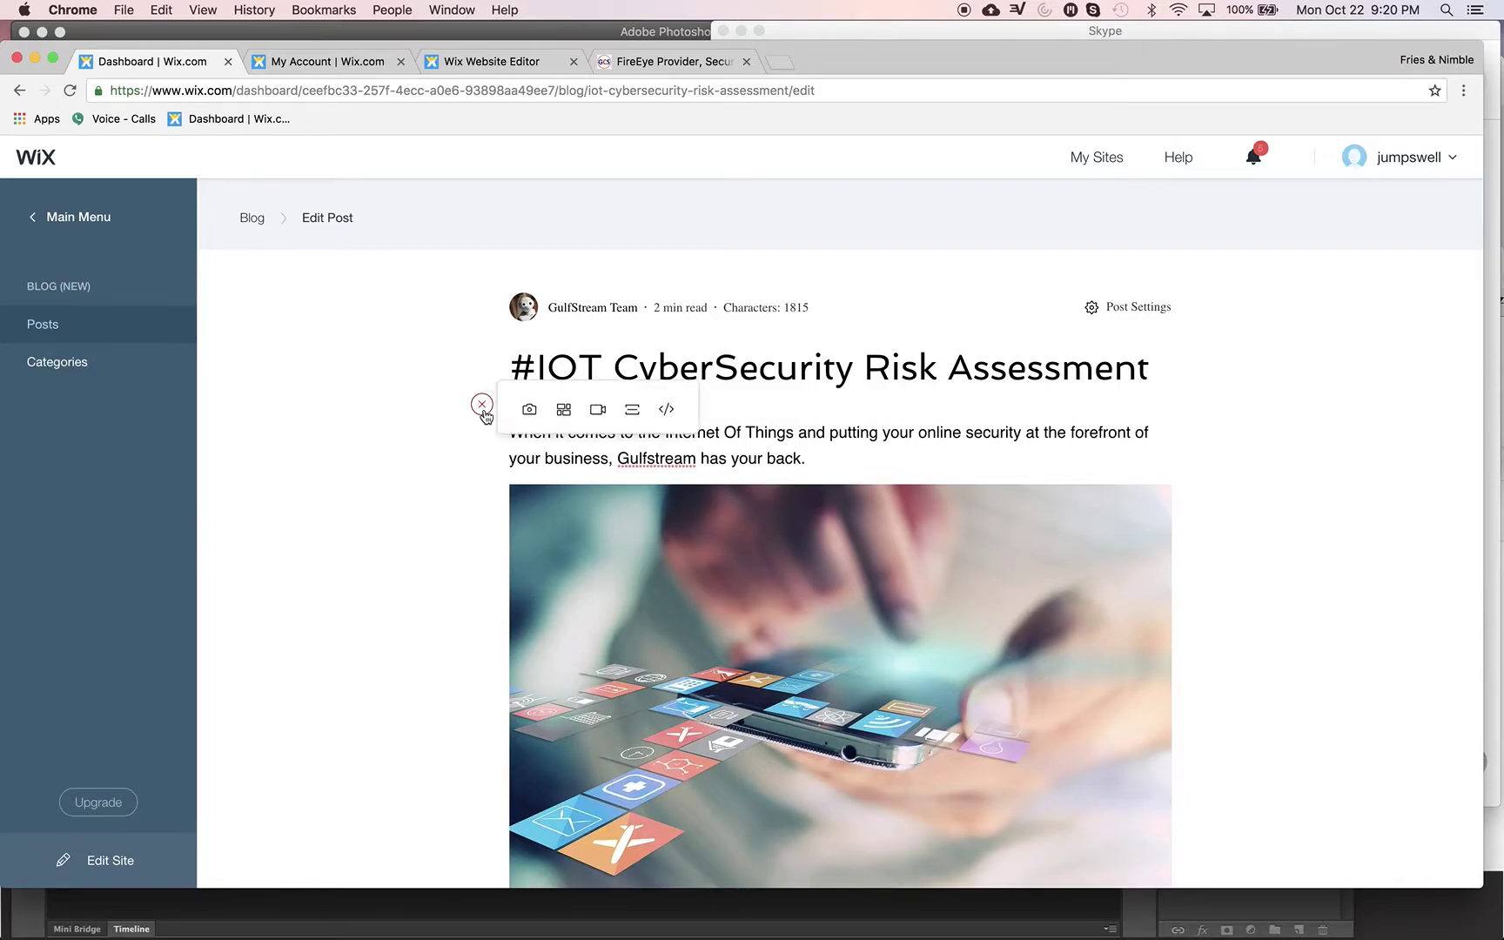
click(666, 409)
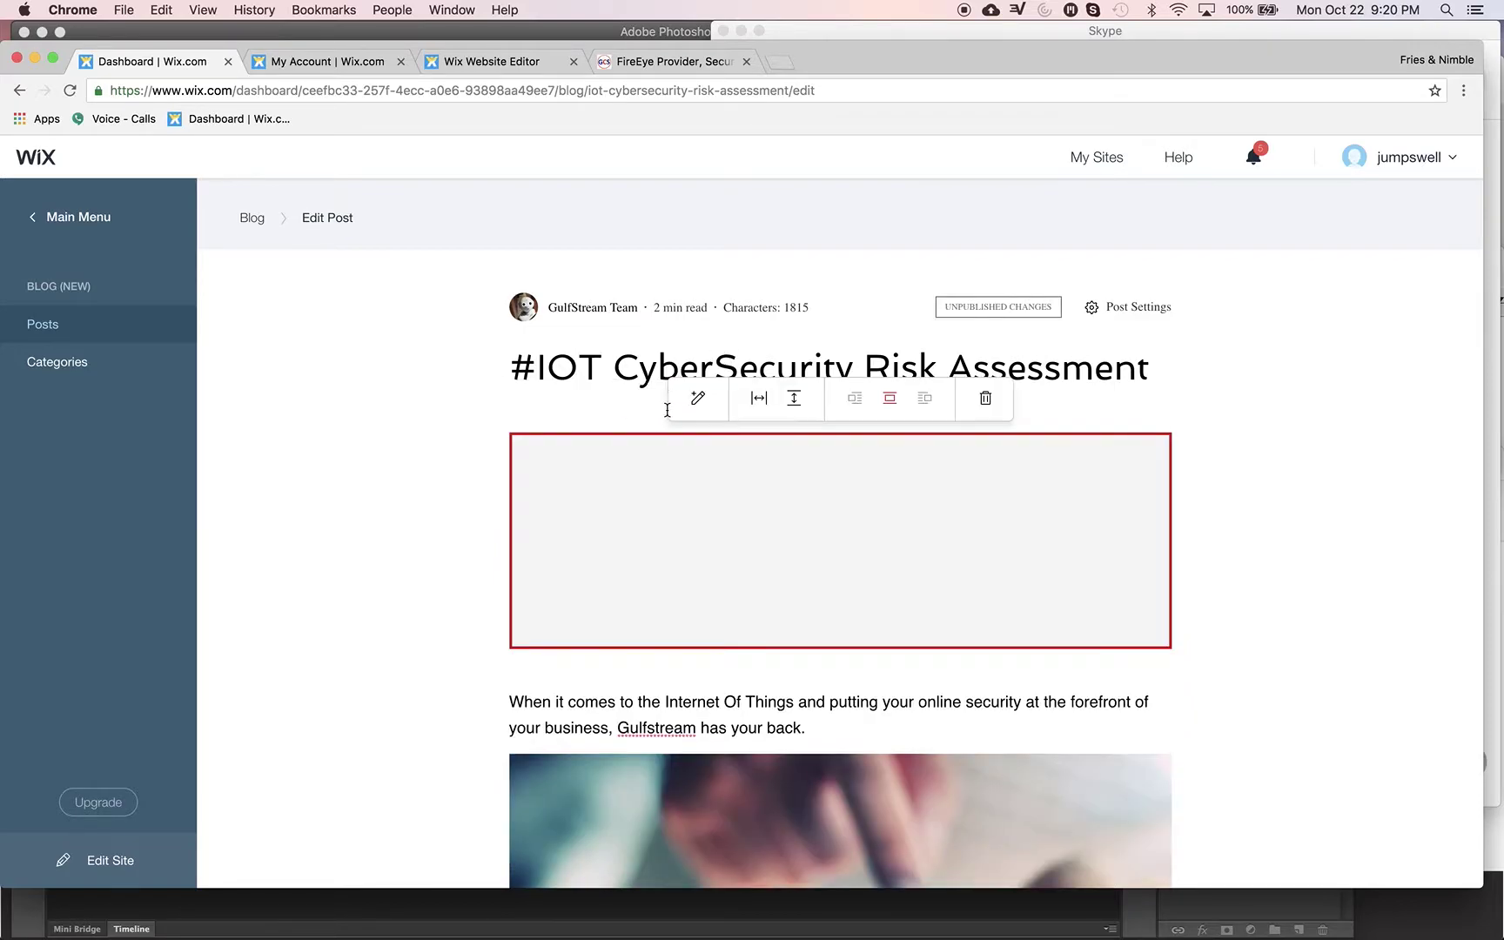
Paste the share-button embed code into the HTML block and set its height to 35.
click(697, 399)
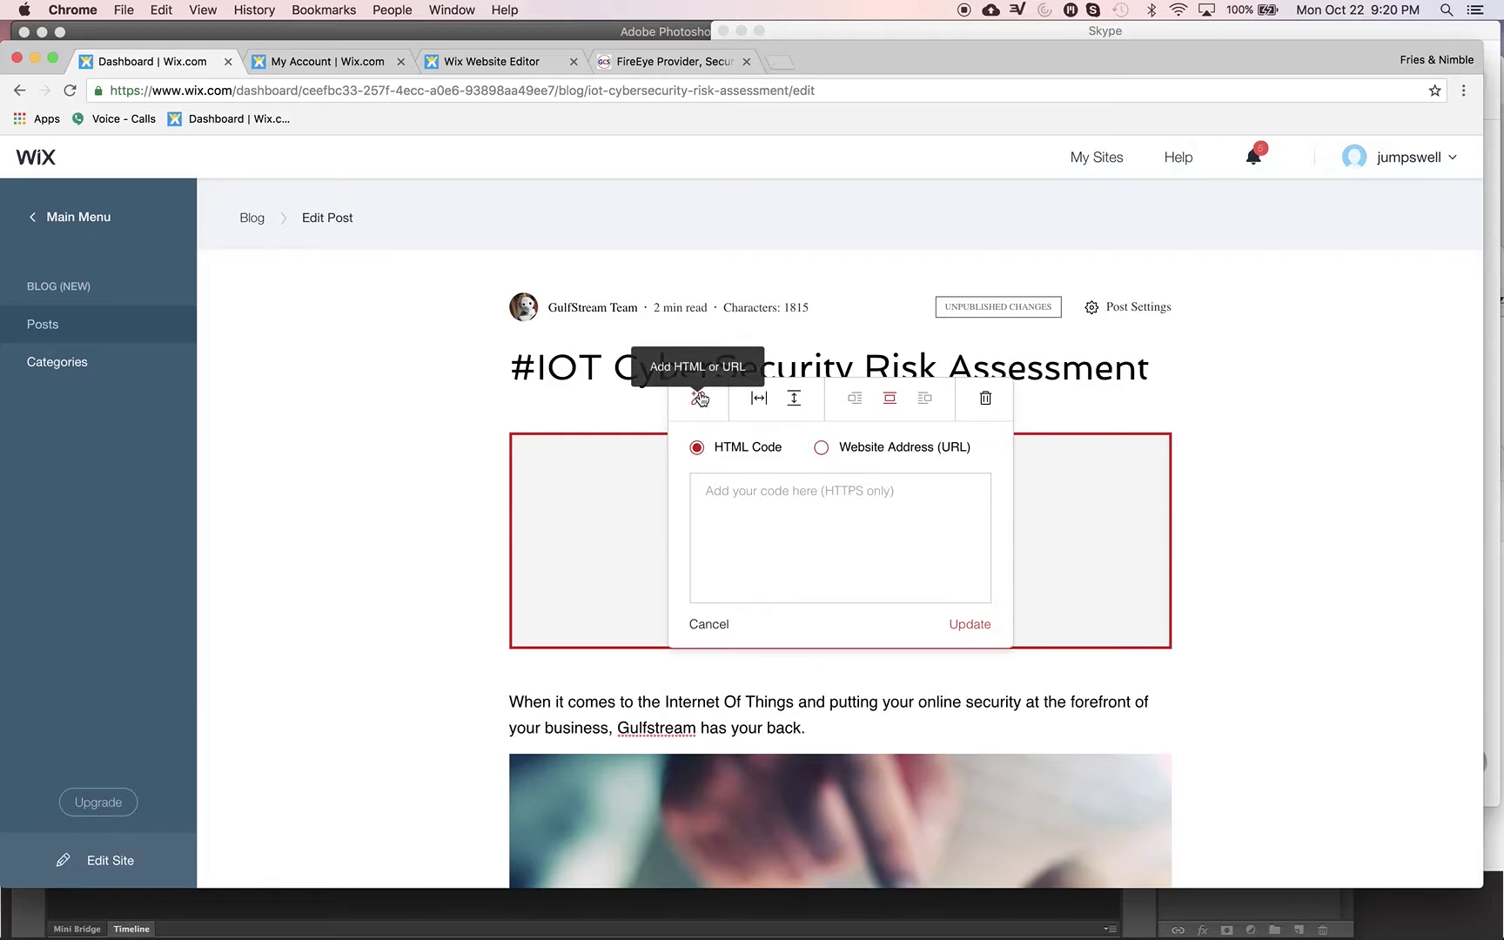
click(765, 490)
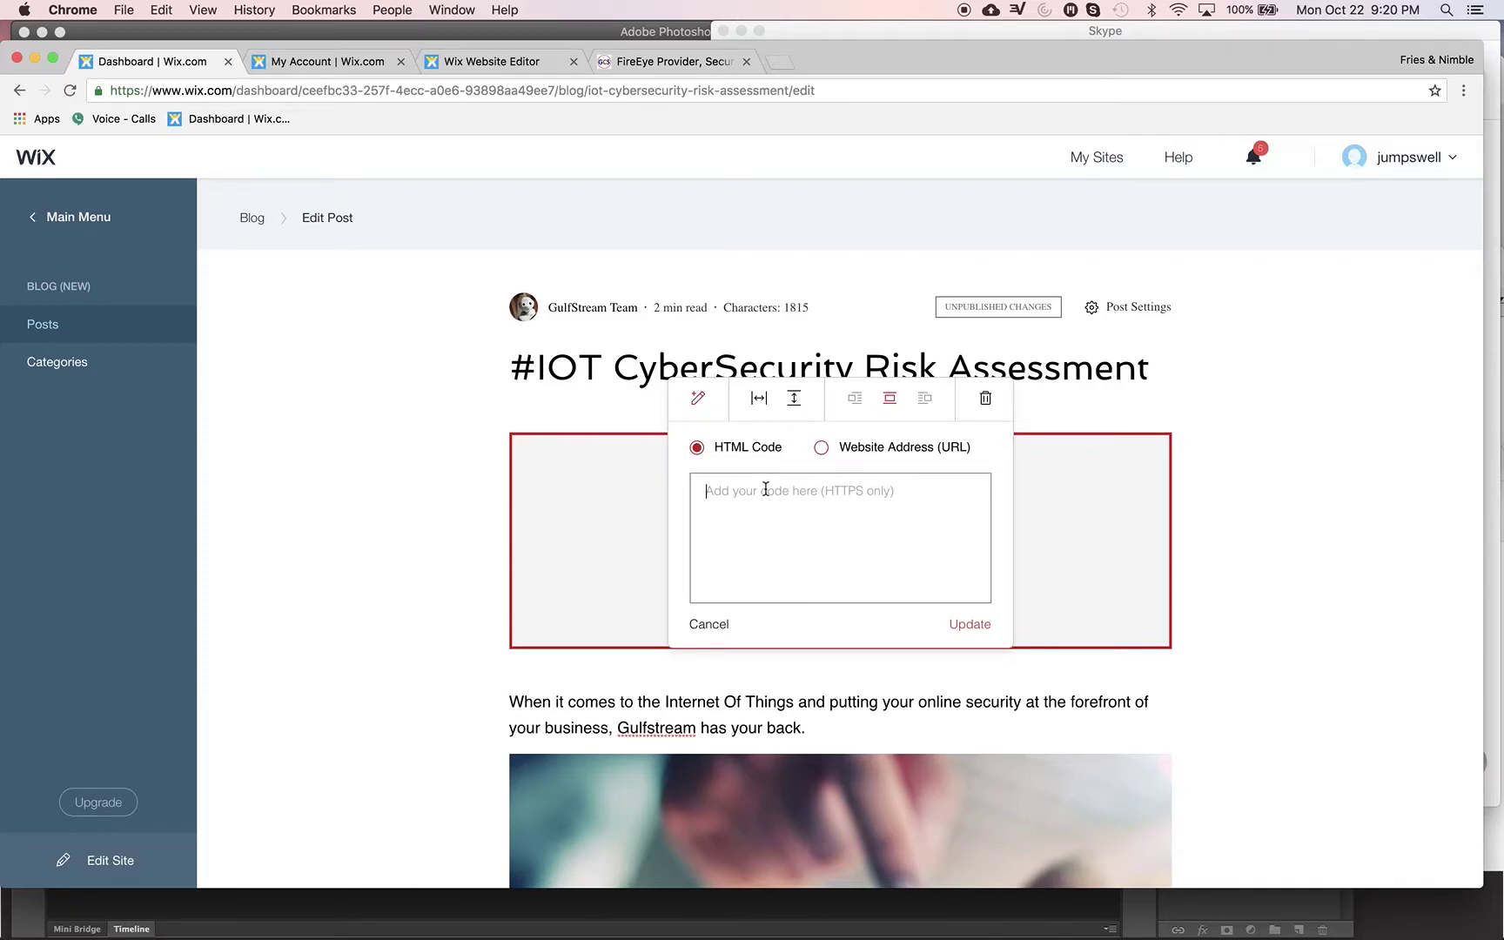
key(super+v)
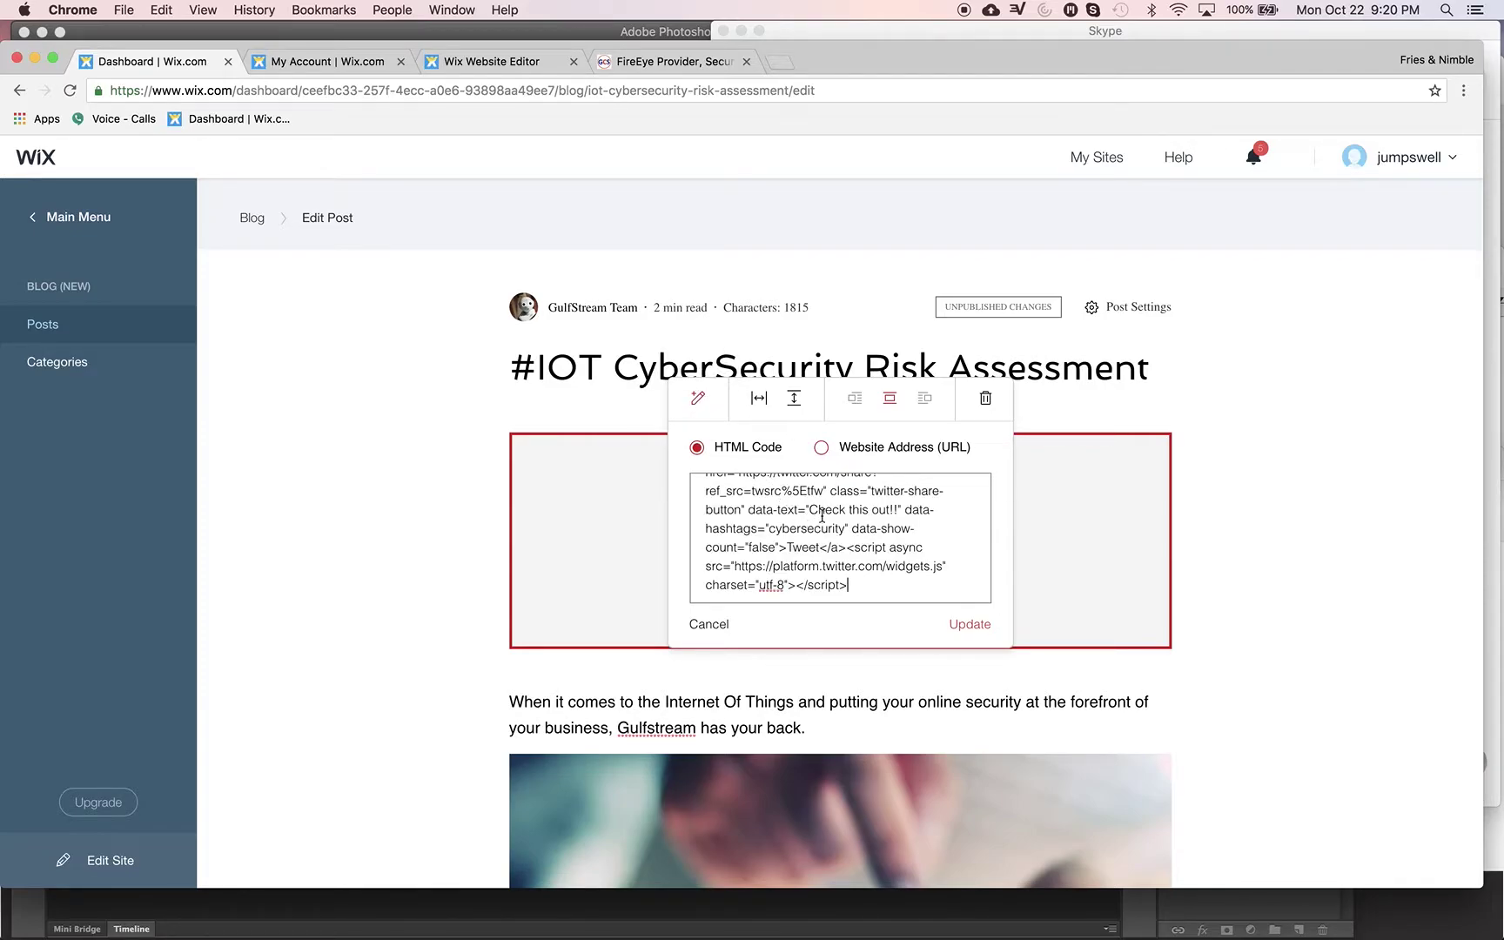
click(796, 401)
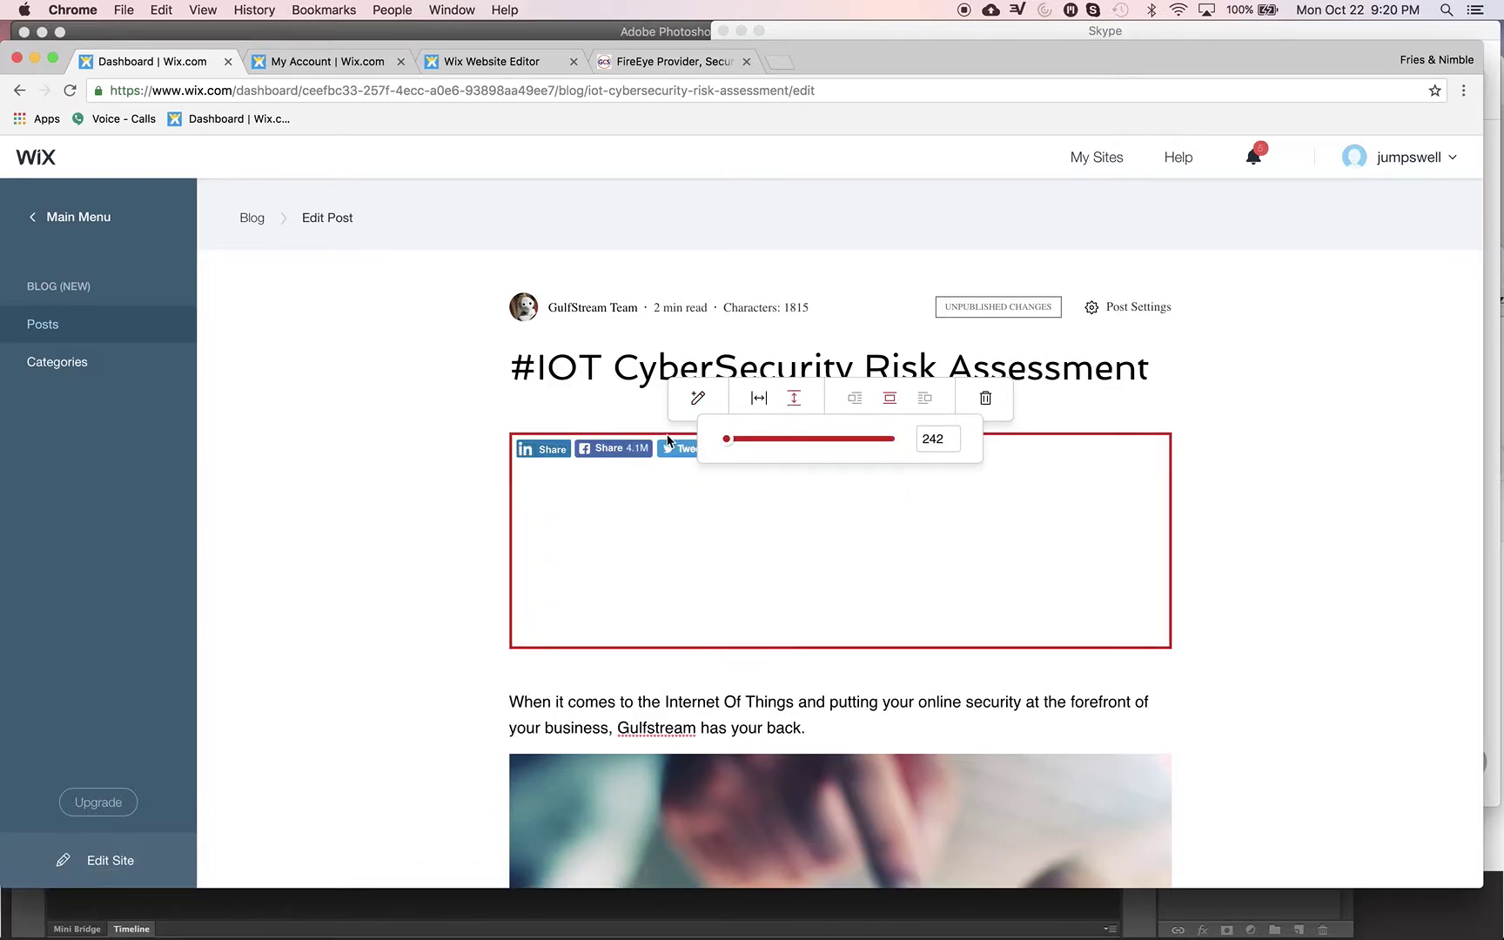
text(35)
key(Return)
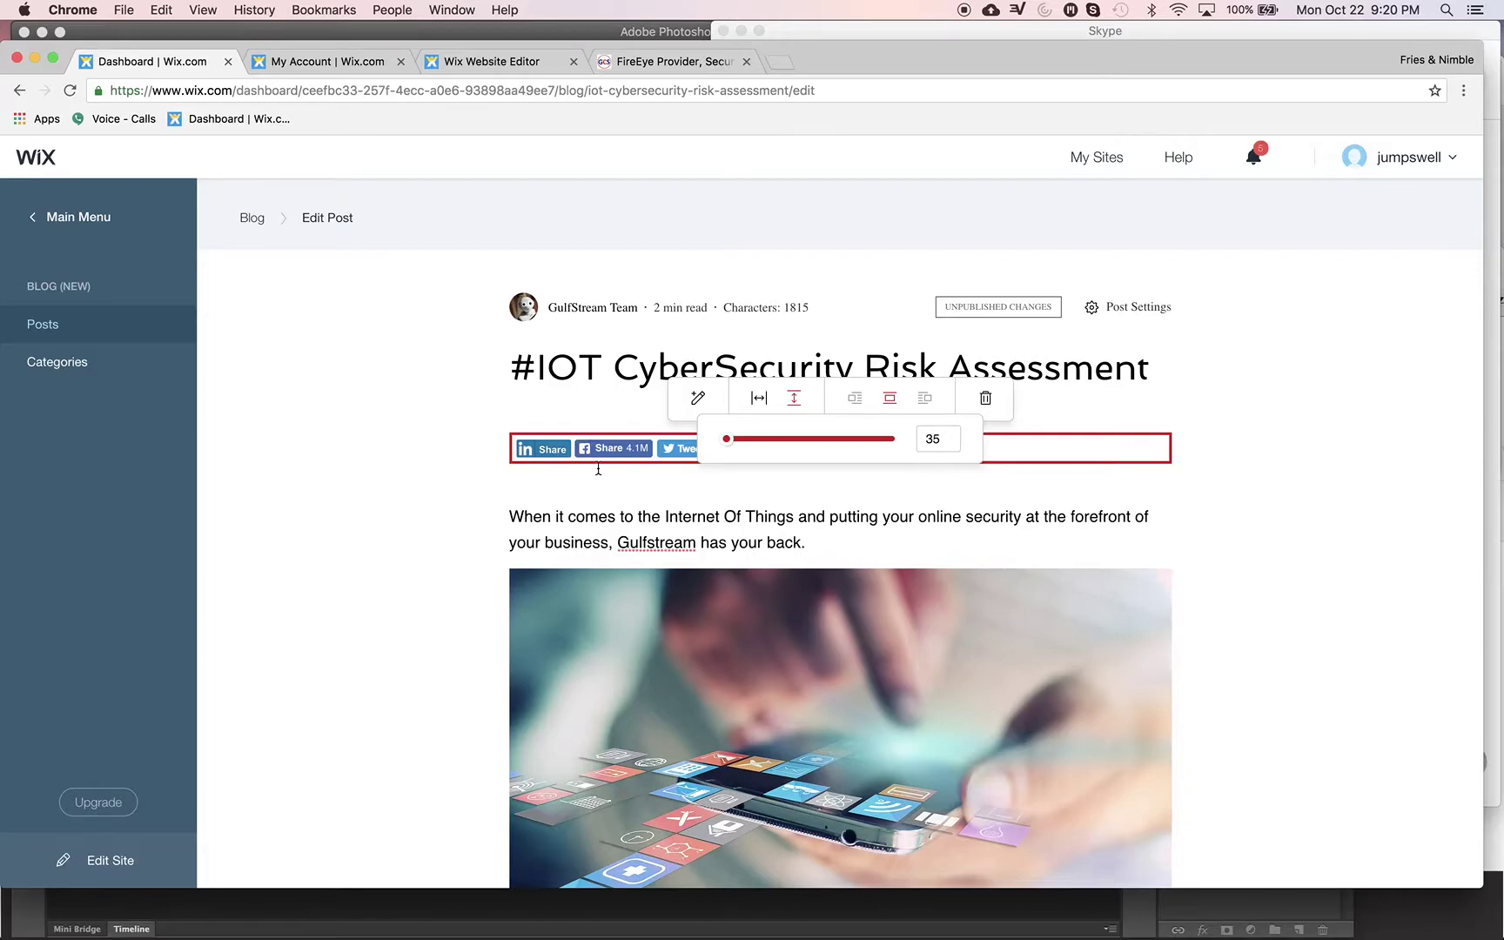
Replace the old share-buttons embed with a new HTML block below the title.
click(1068, 503)
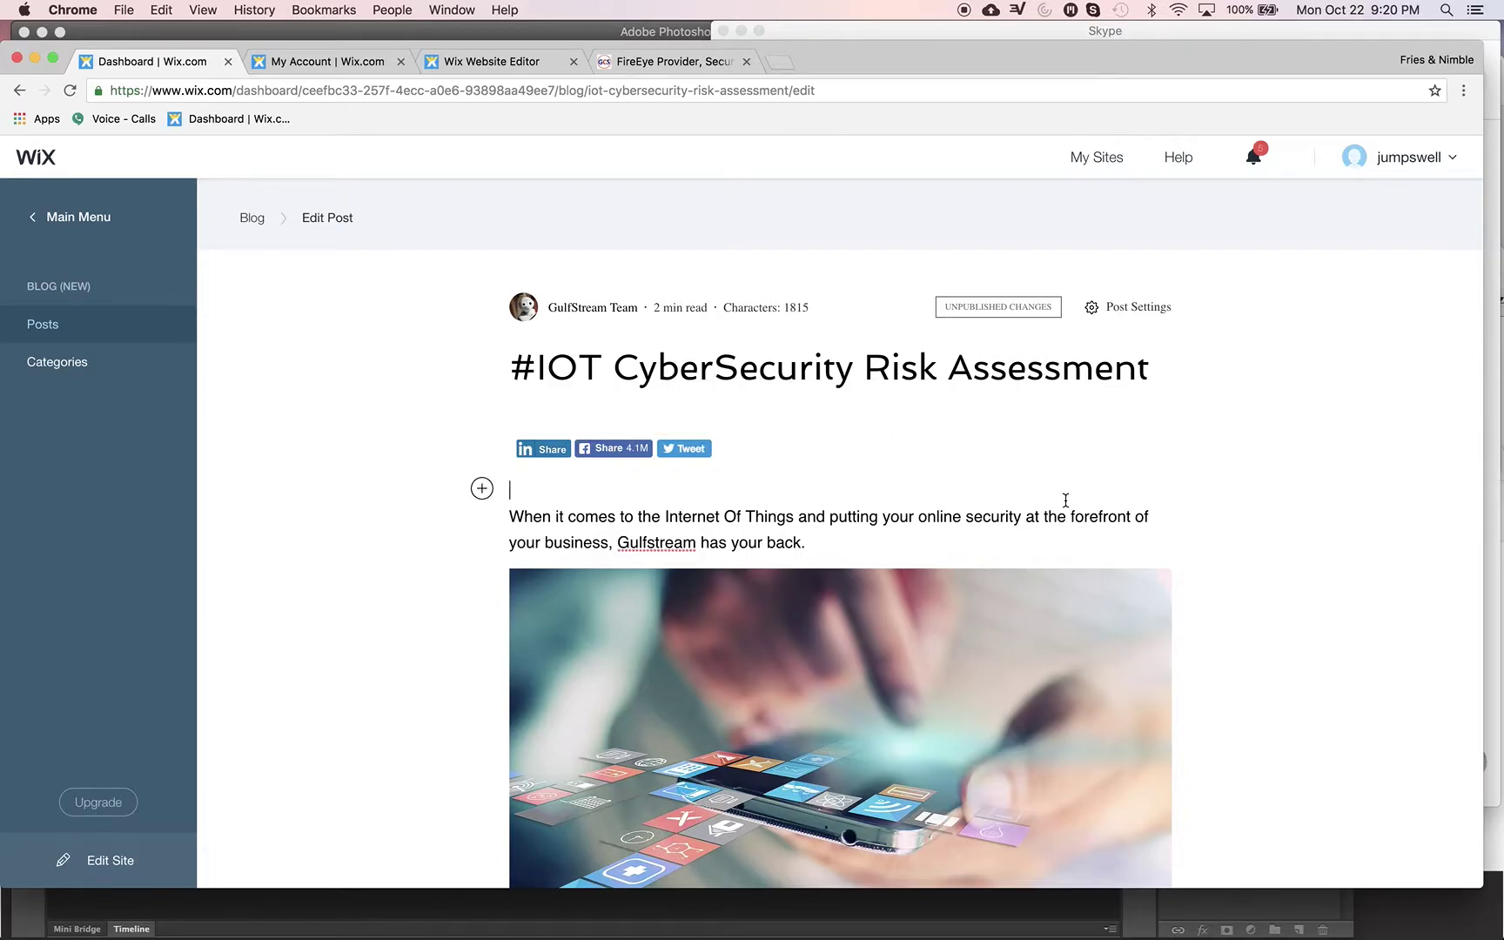
key(BackSpace)
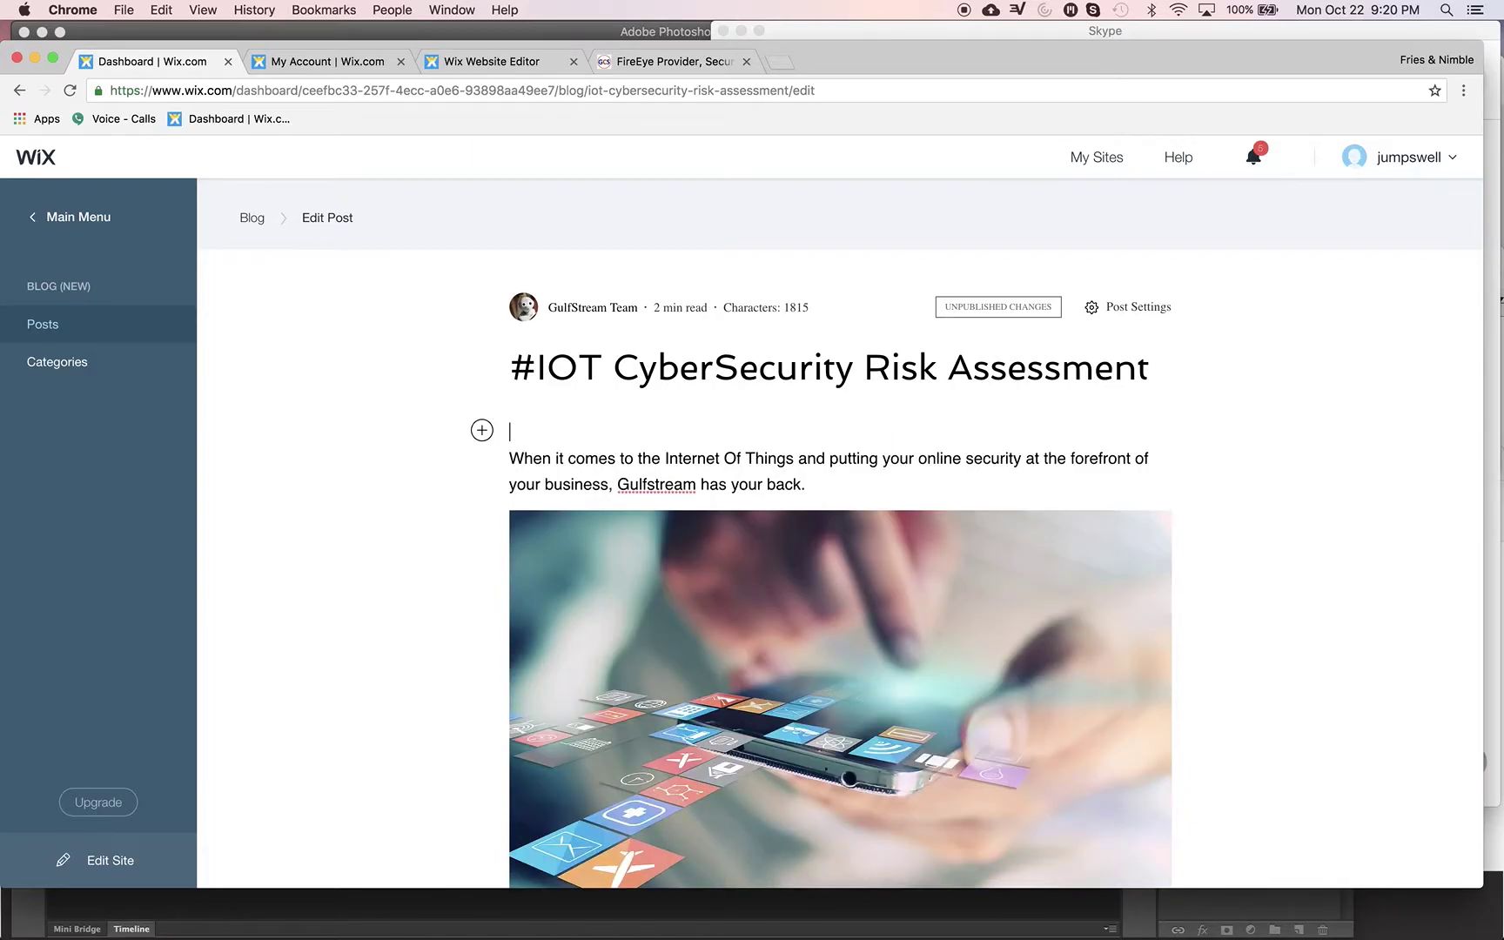
click(482, 431)
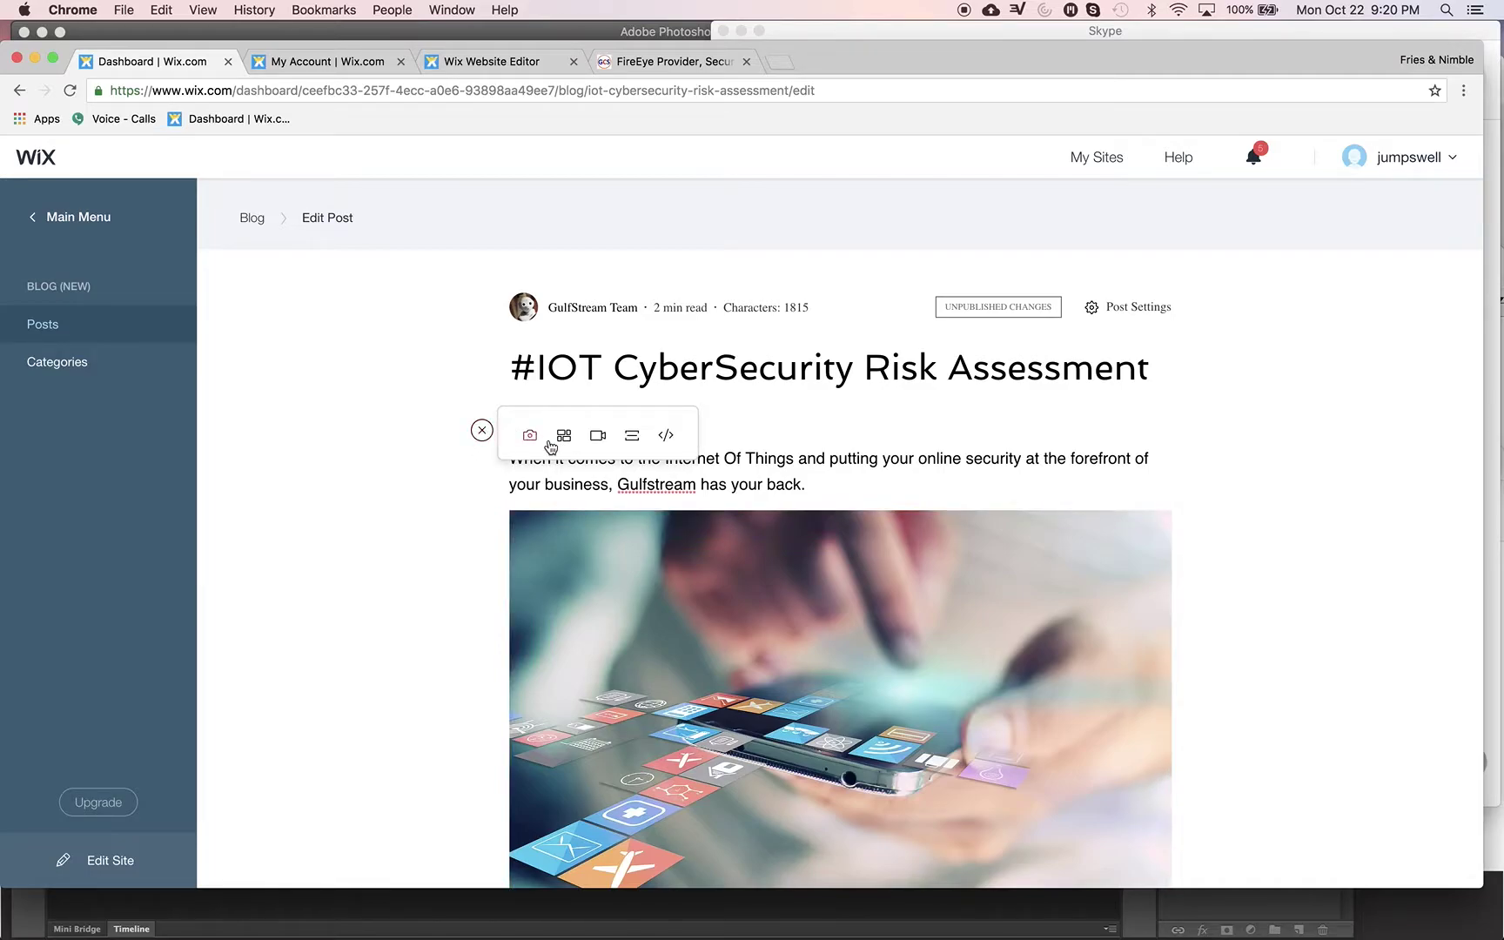
click(665, 436)
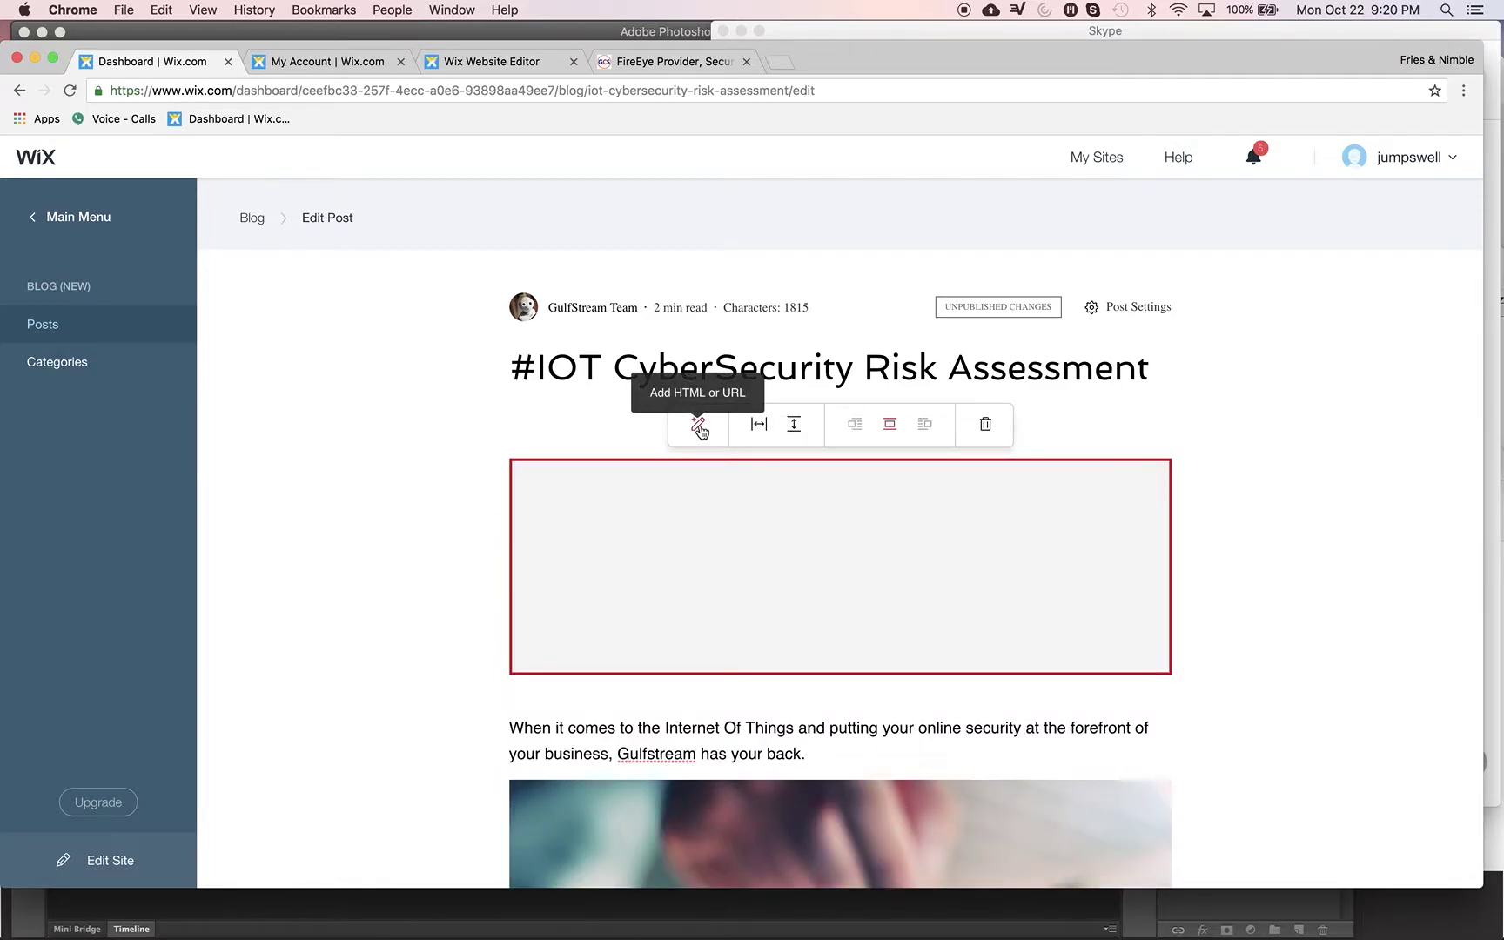
Paste the share-button code into the new block and shrink its height to 35.
click(700, 426)
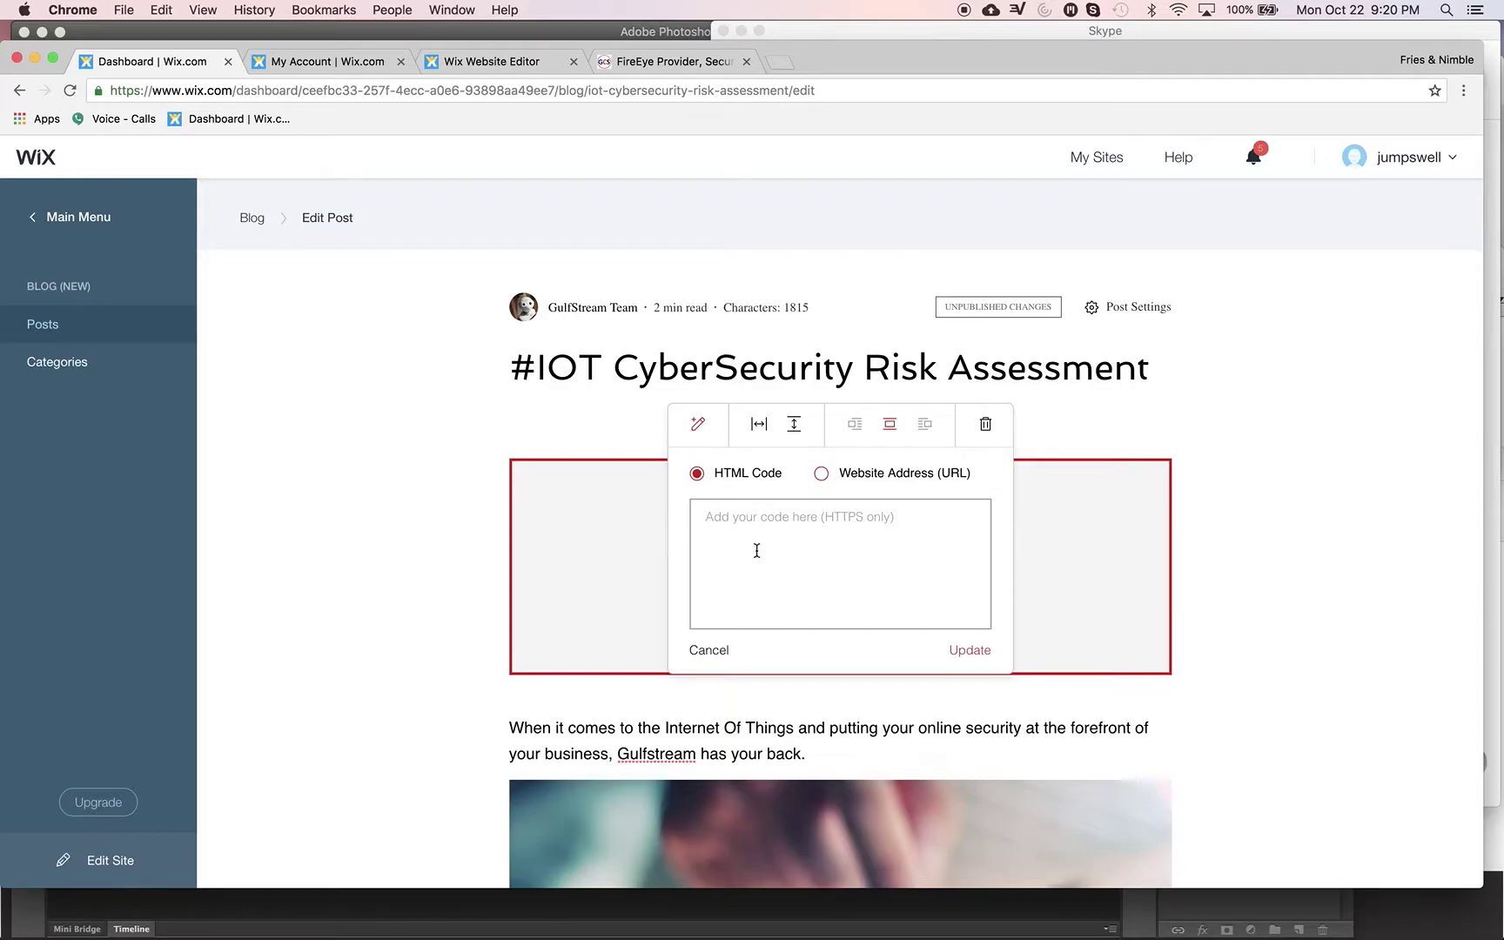
key(super+v)
click(793, 424)
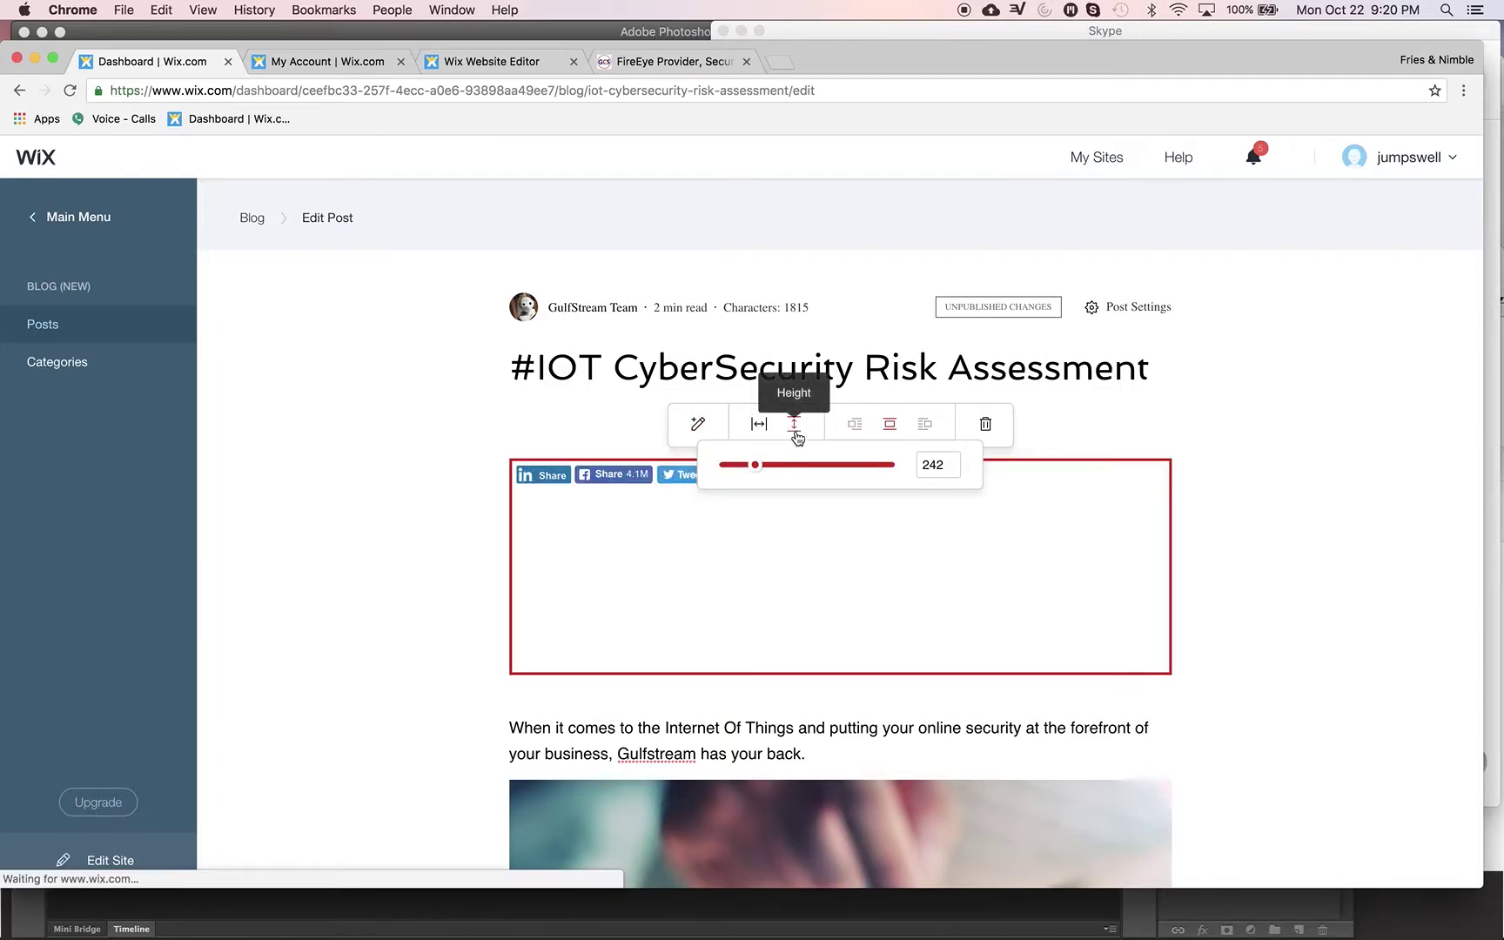
drag(754, 470, 682, 470)
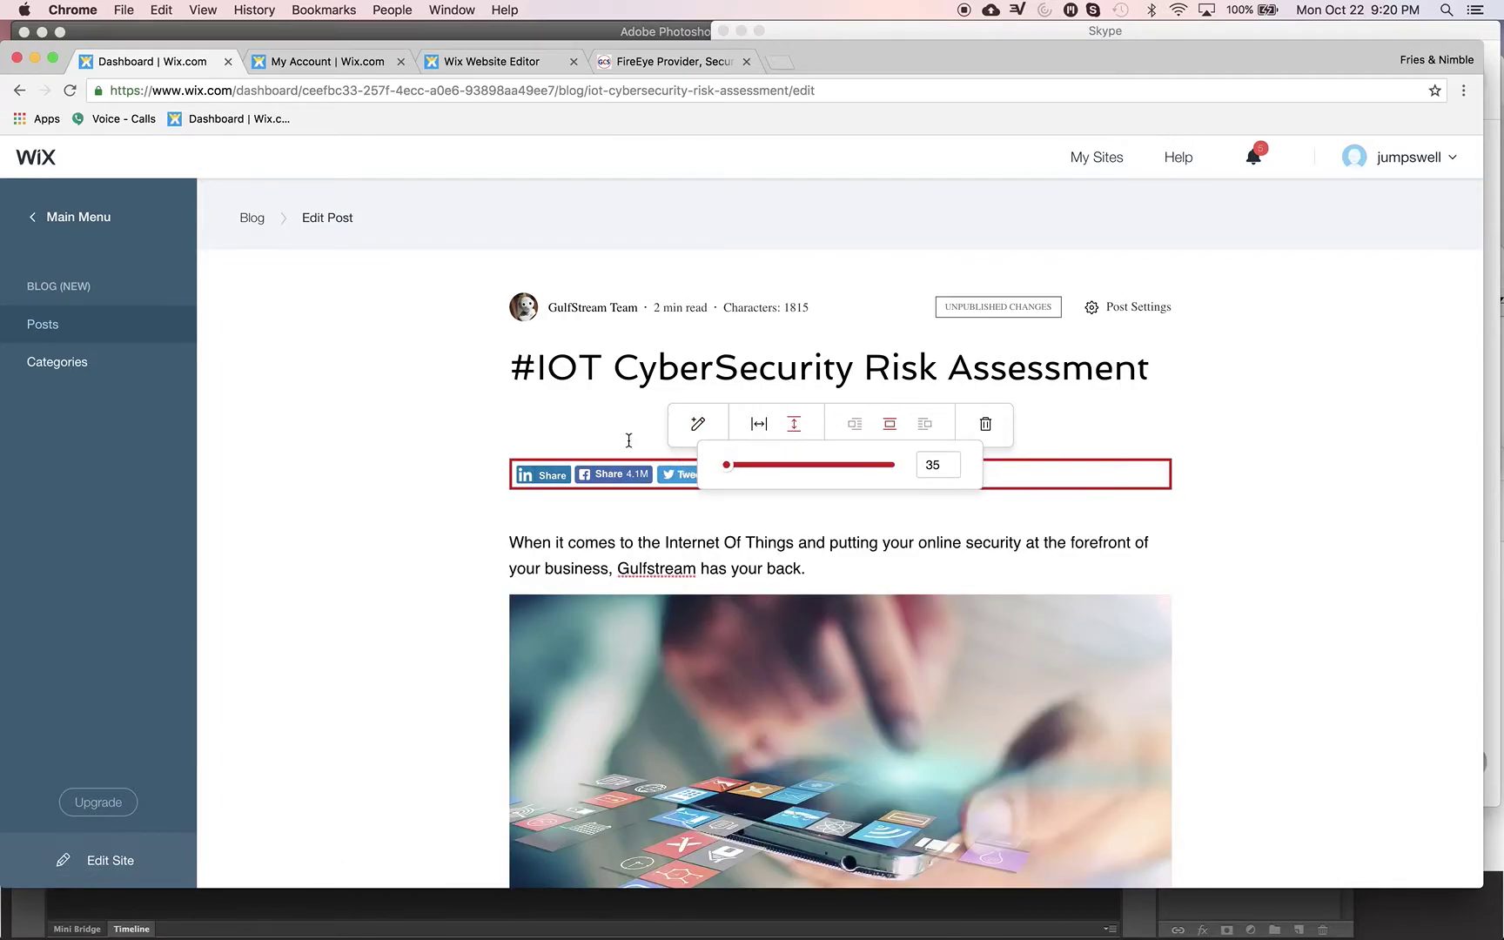
Remove the empty line between the share buttons and the intro paragraph.
click(567, 432)
key(BackSpace)
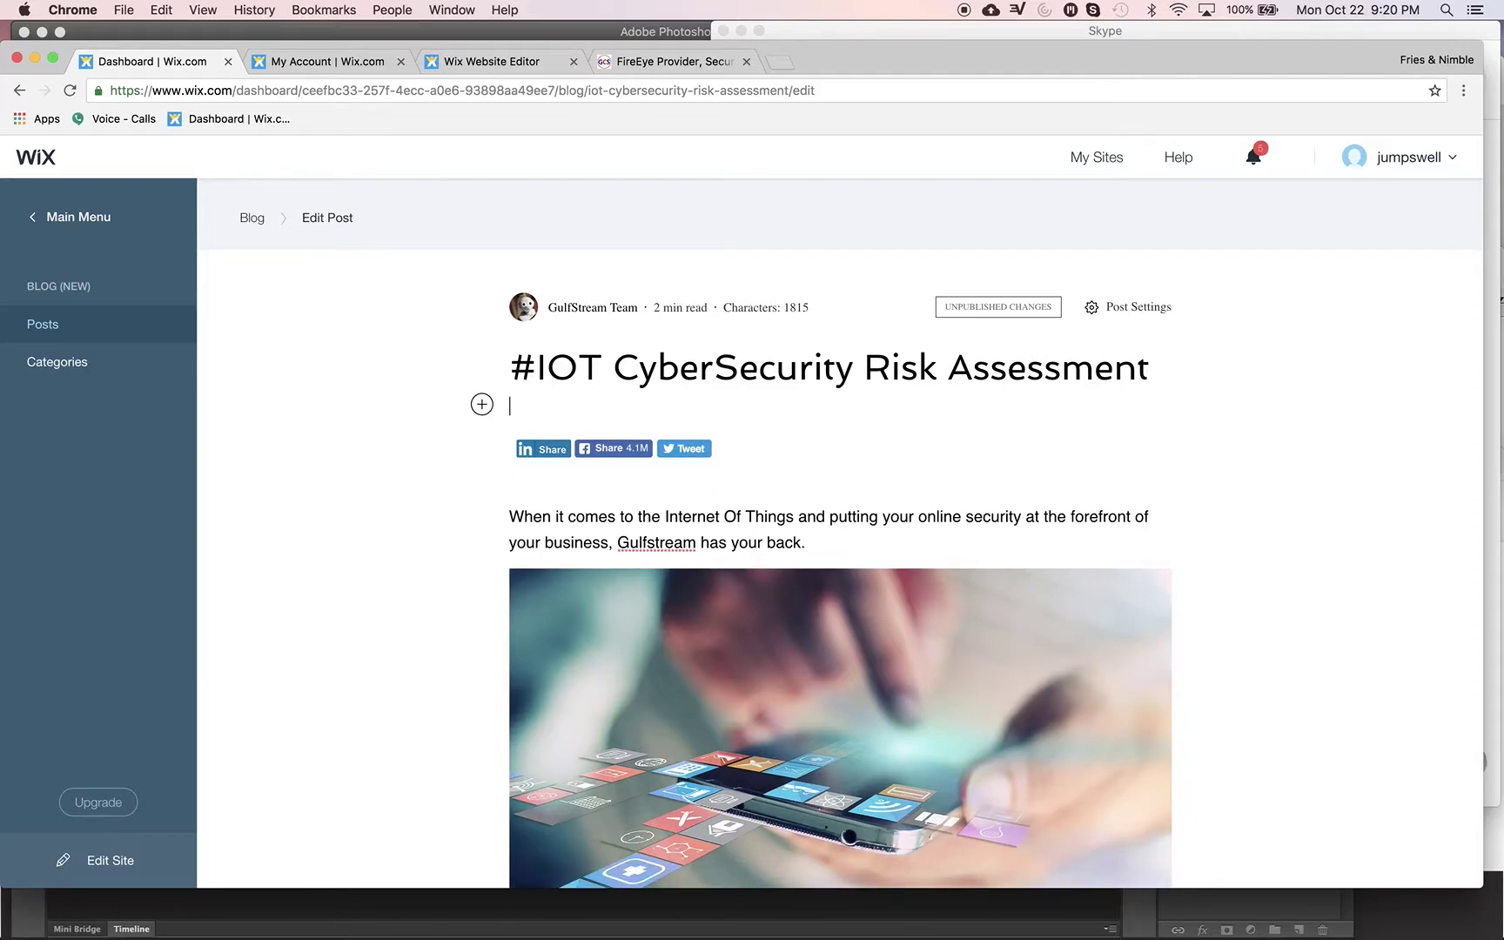
key(Down)
key(Up)
key(Down)
scroll(1273, 473, down, 2)
scroll(1275, 473, down, 10)
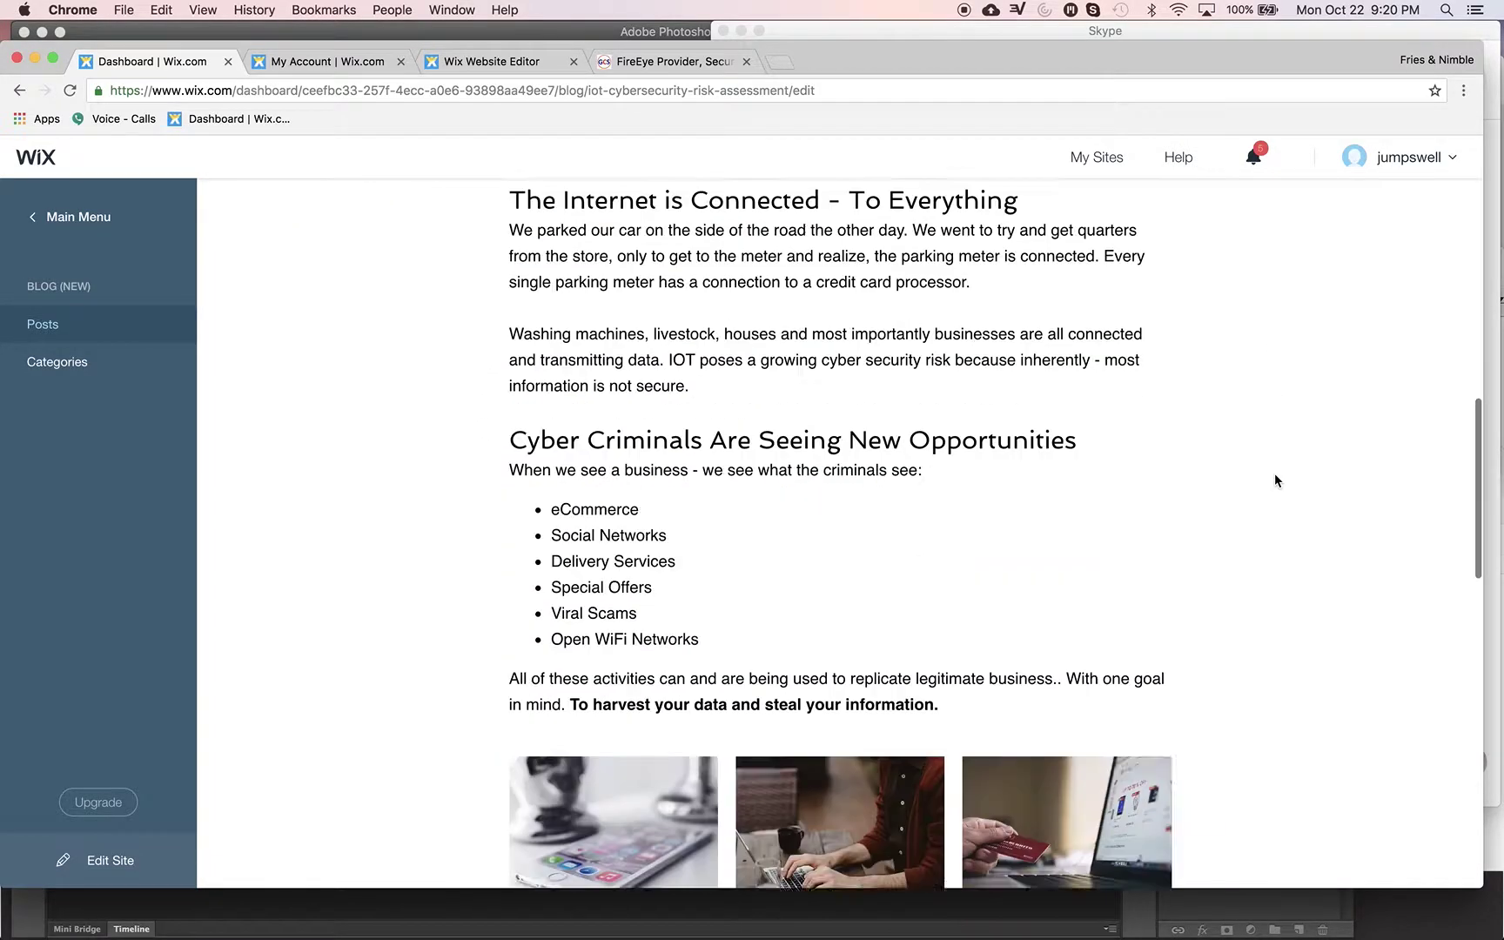
scroll(1274, 473, down, 10)
scroll(1274, 473, down, 5)
Shrink the bottom share-button block to height 35 and publish the post changes.
click(651, 458)
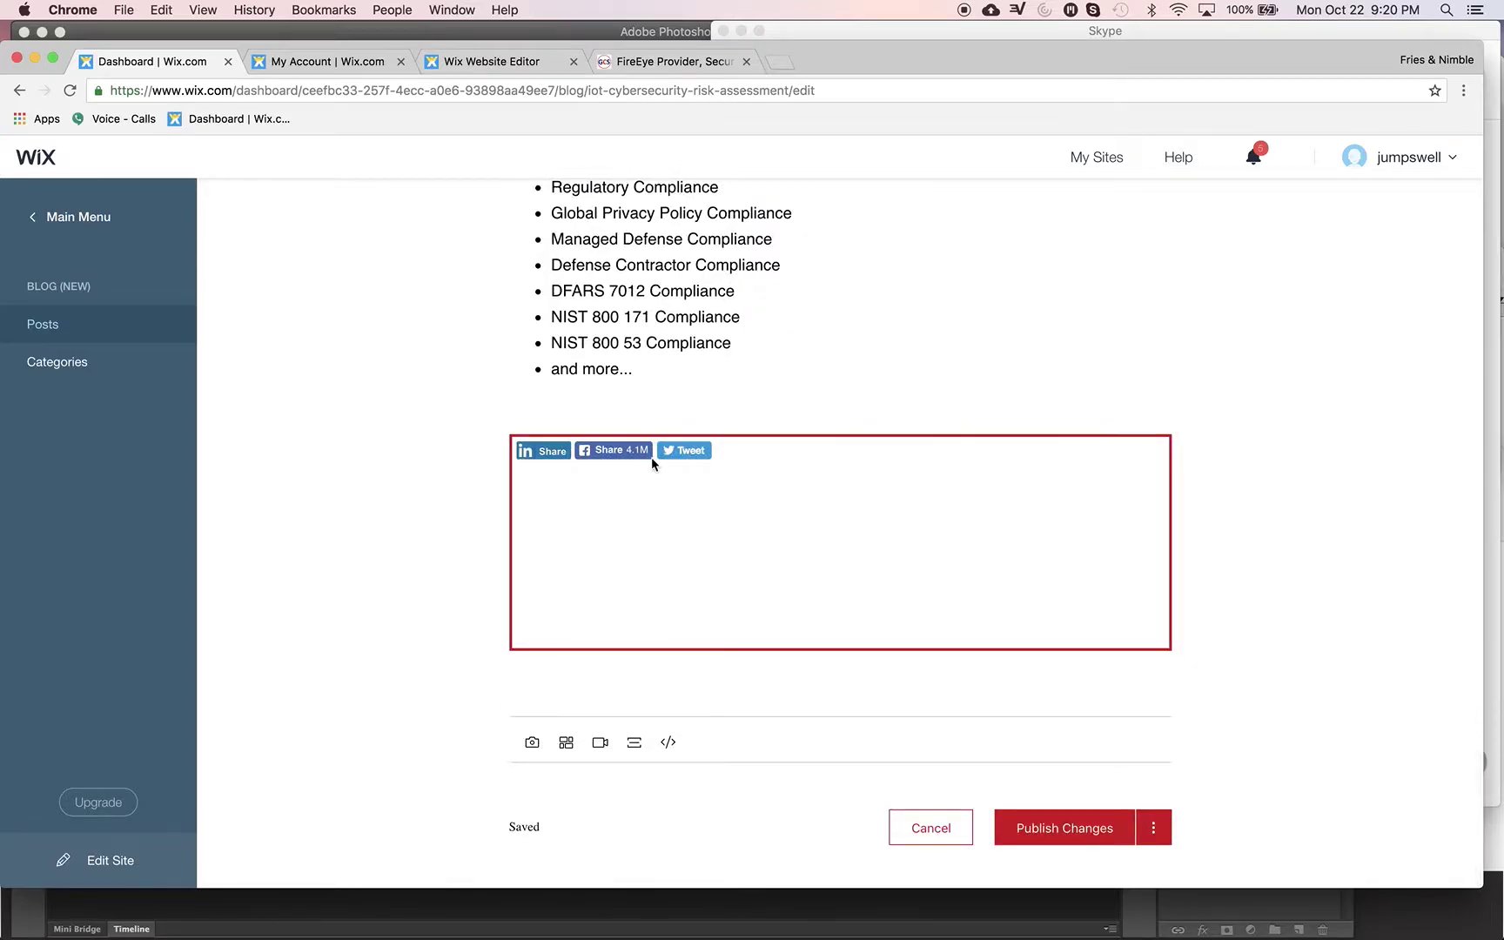
click(611, 536)
click(791, 400)
drag(756, 442, 719, 442)
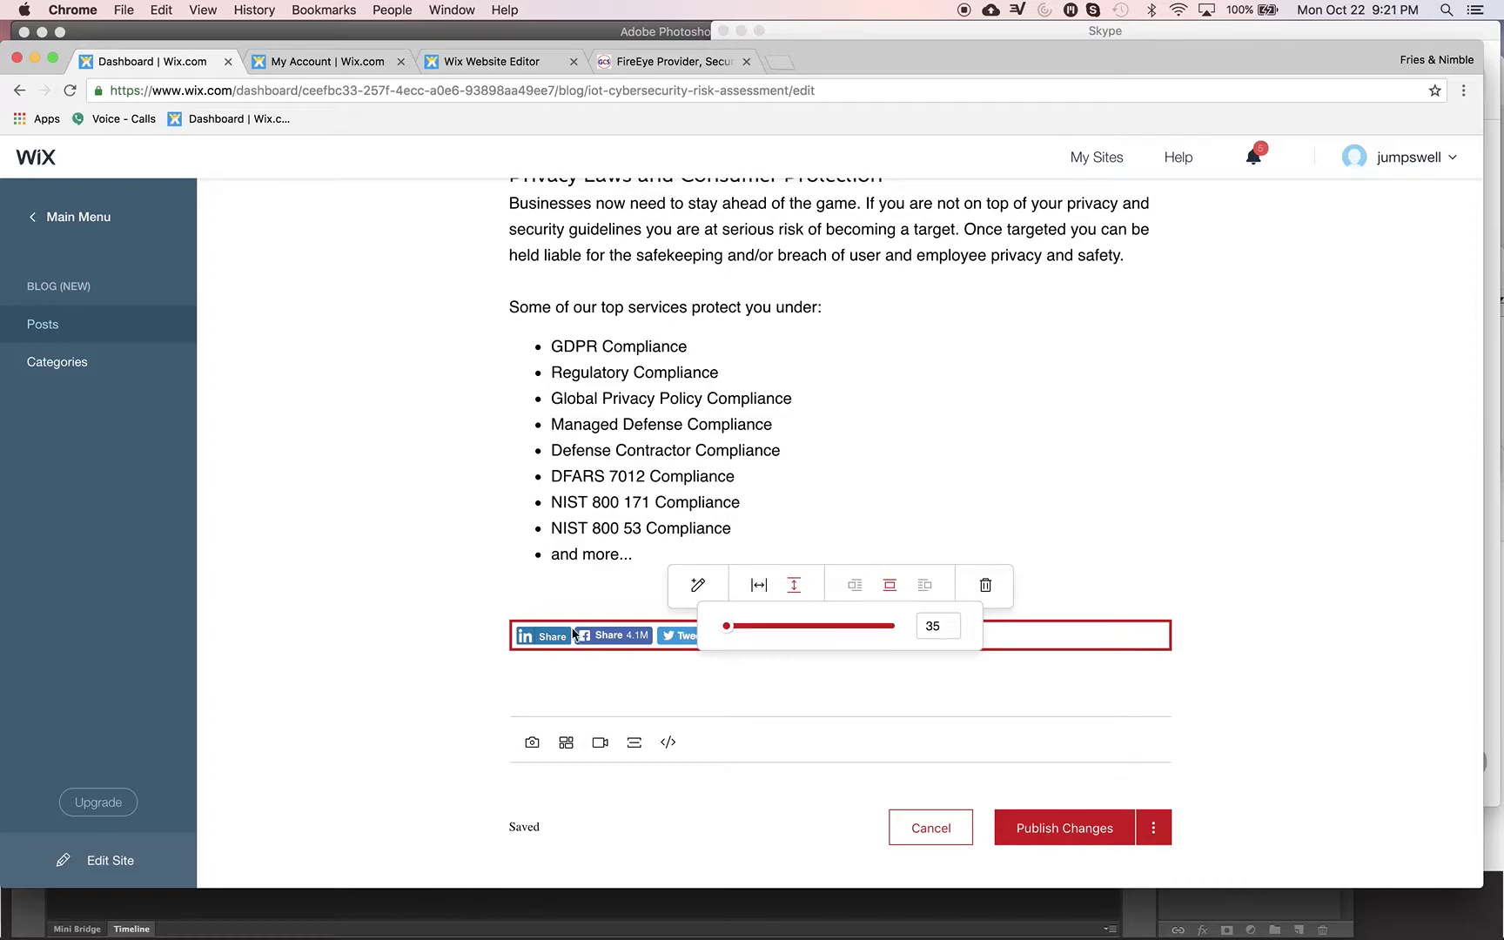
click(1094, 833)
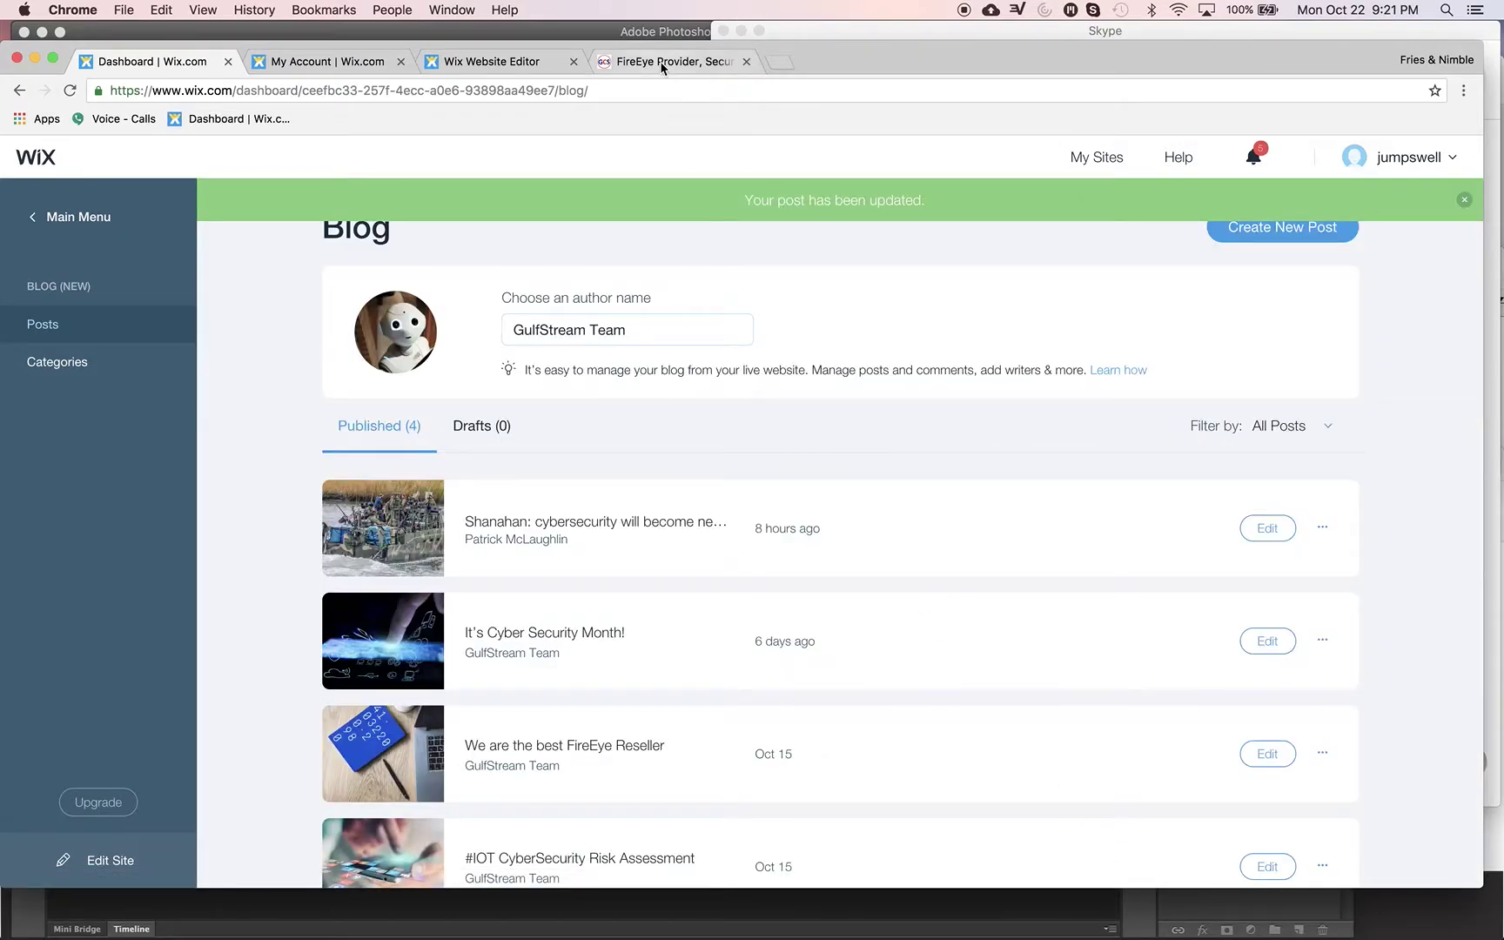
click(659, 61)
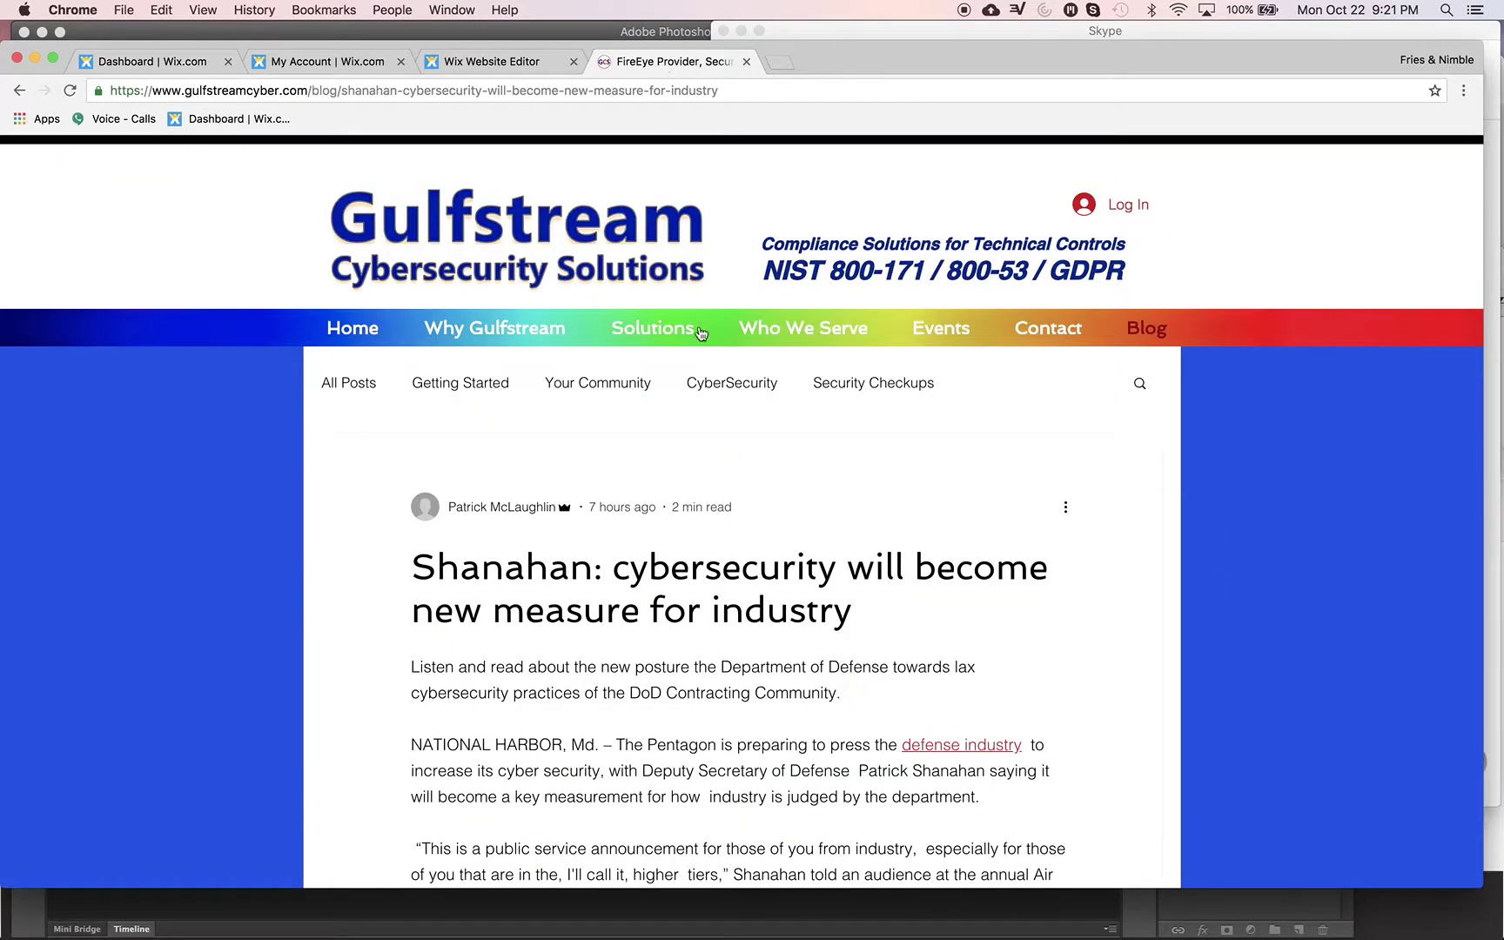
Reload the live post and test its LinkedIn Share button.
click(71, 91)
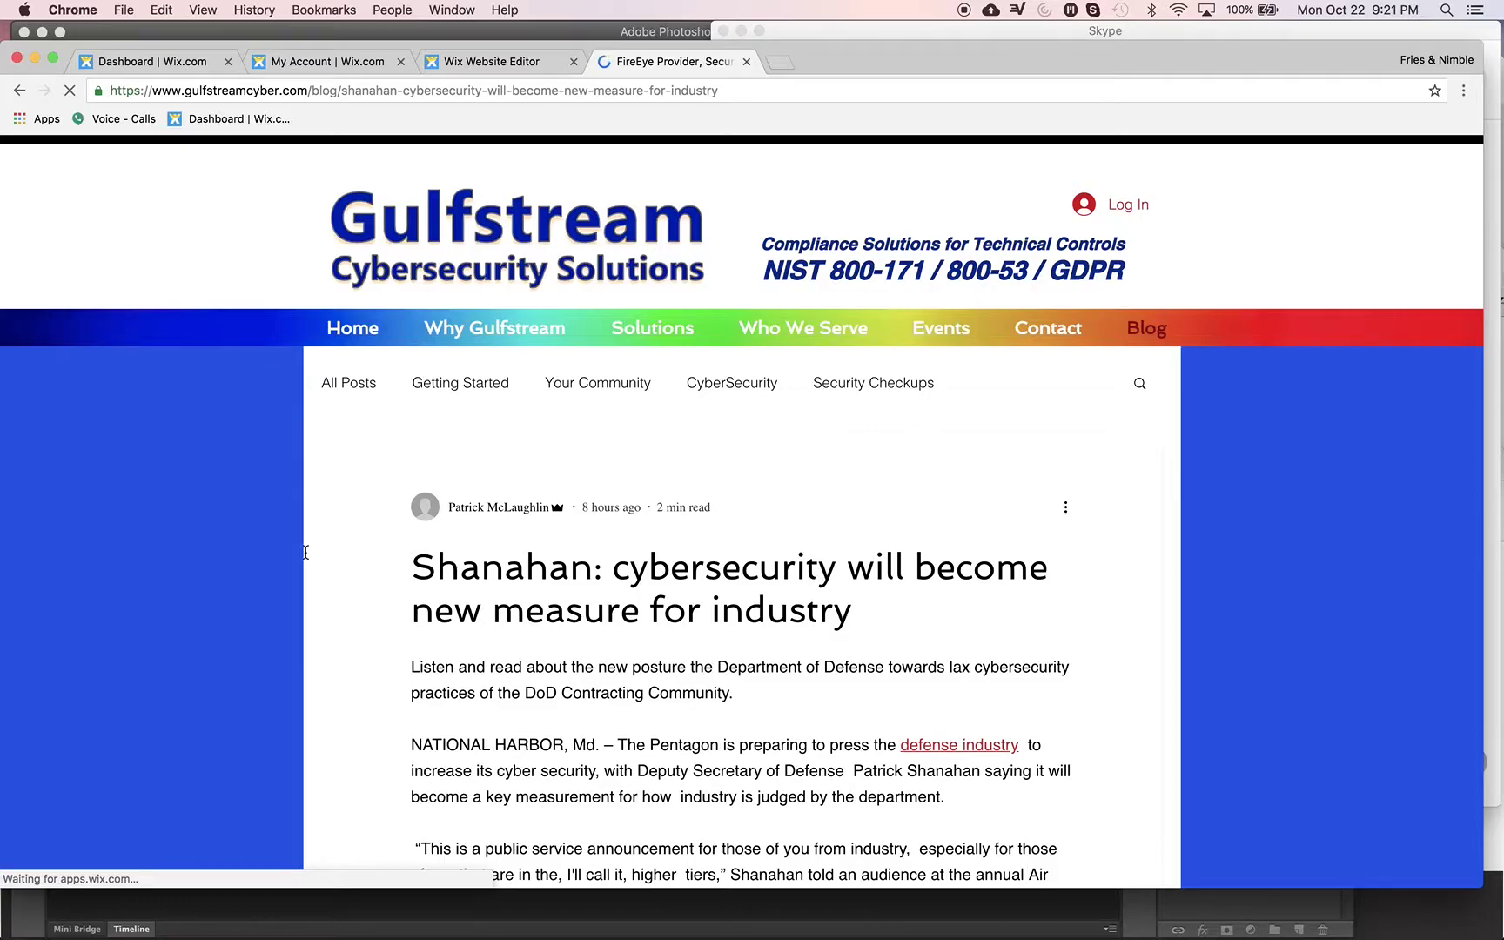
scroll(493, 607, down, 3)
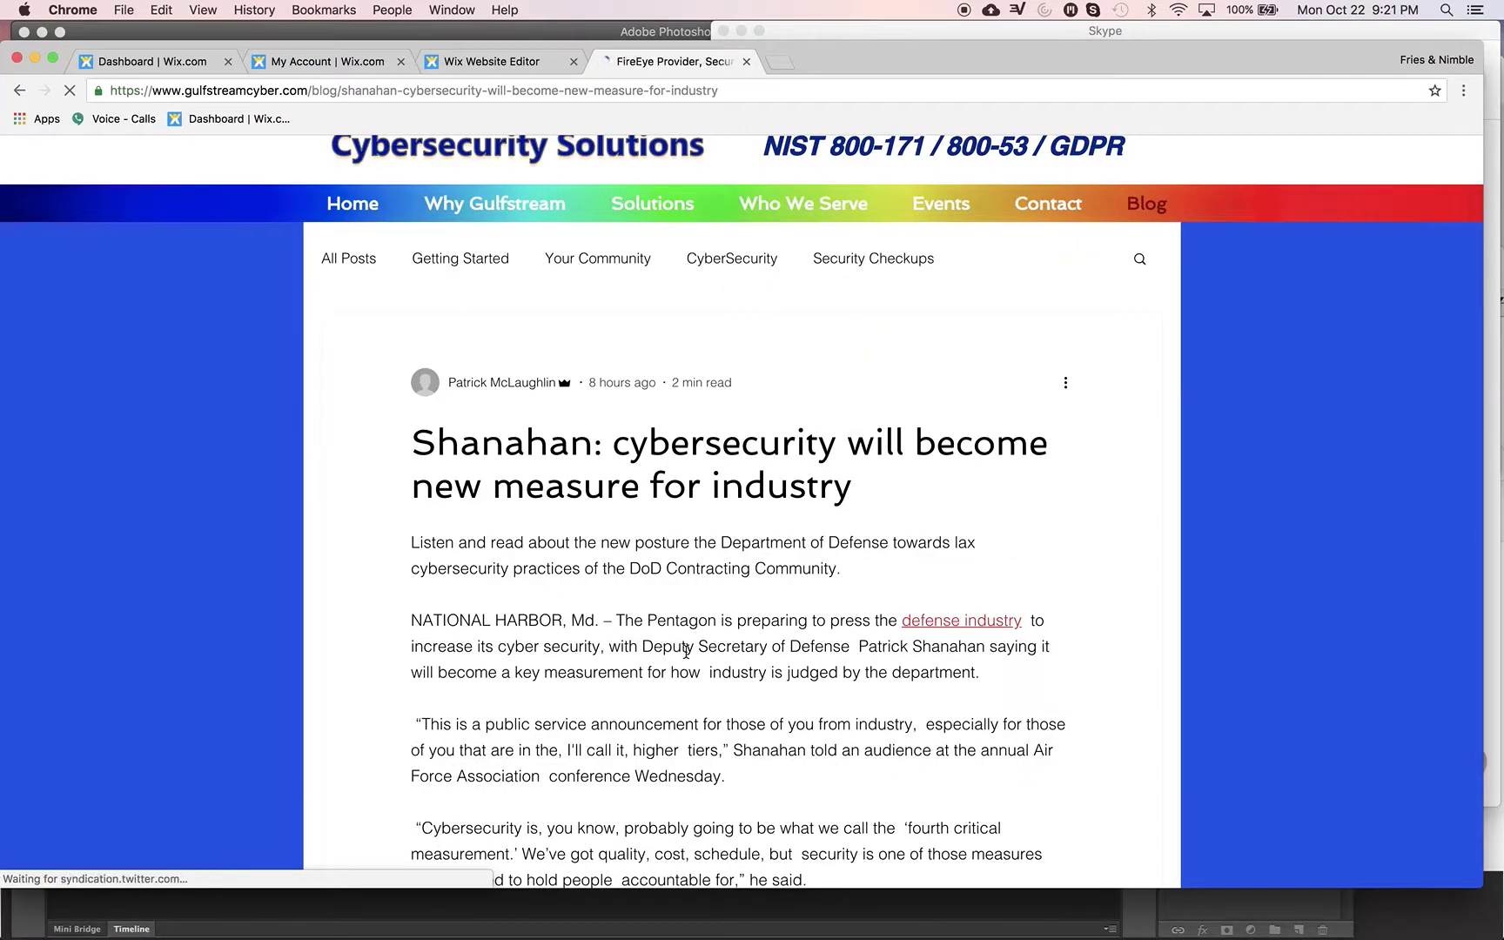
scroll(685, 649, down, 1)
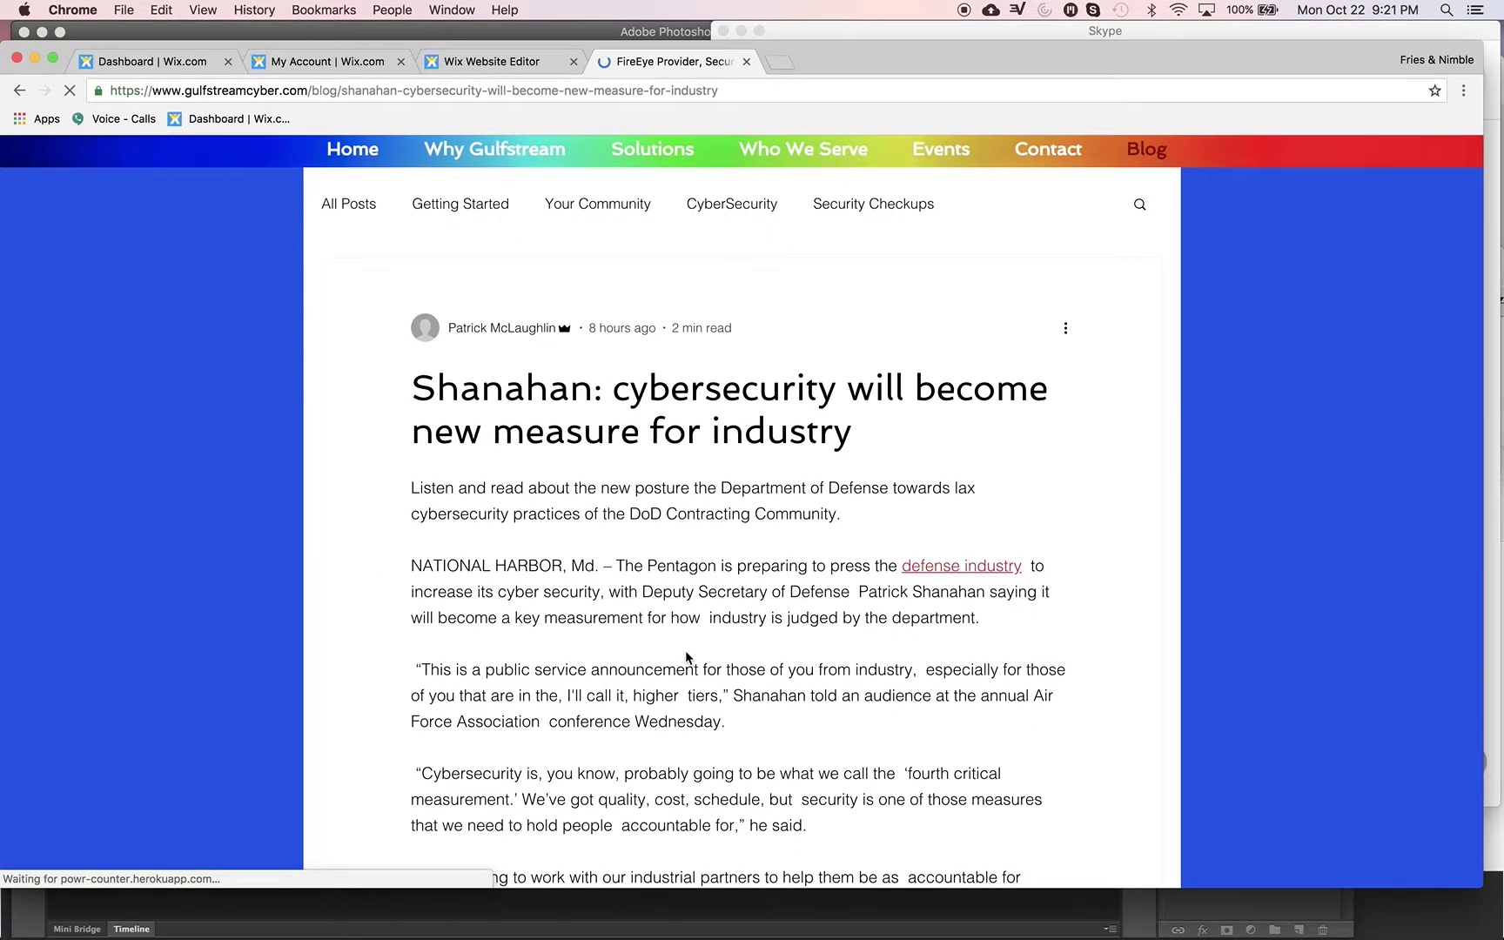
scroll(686, 651, down, 10)
scroll(685, 650, down, 5)
scroll(685, 650, down, 1)
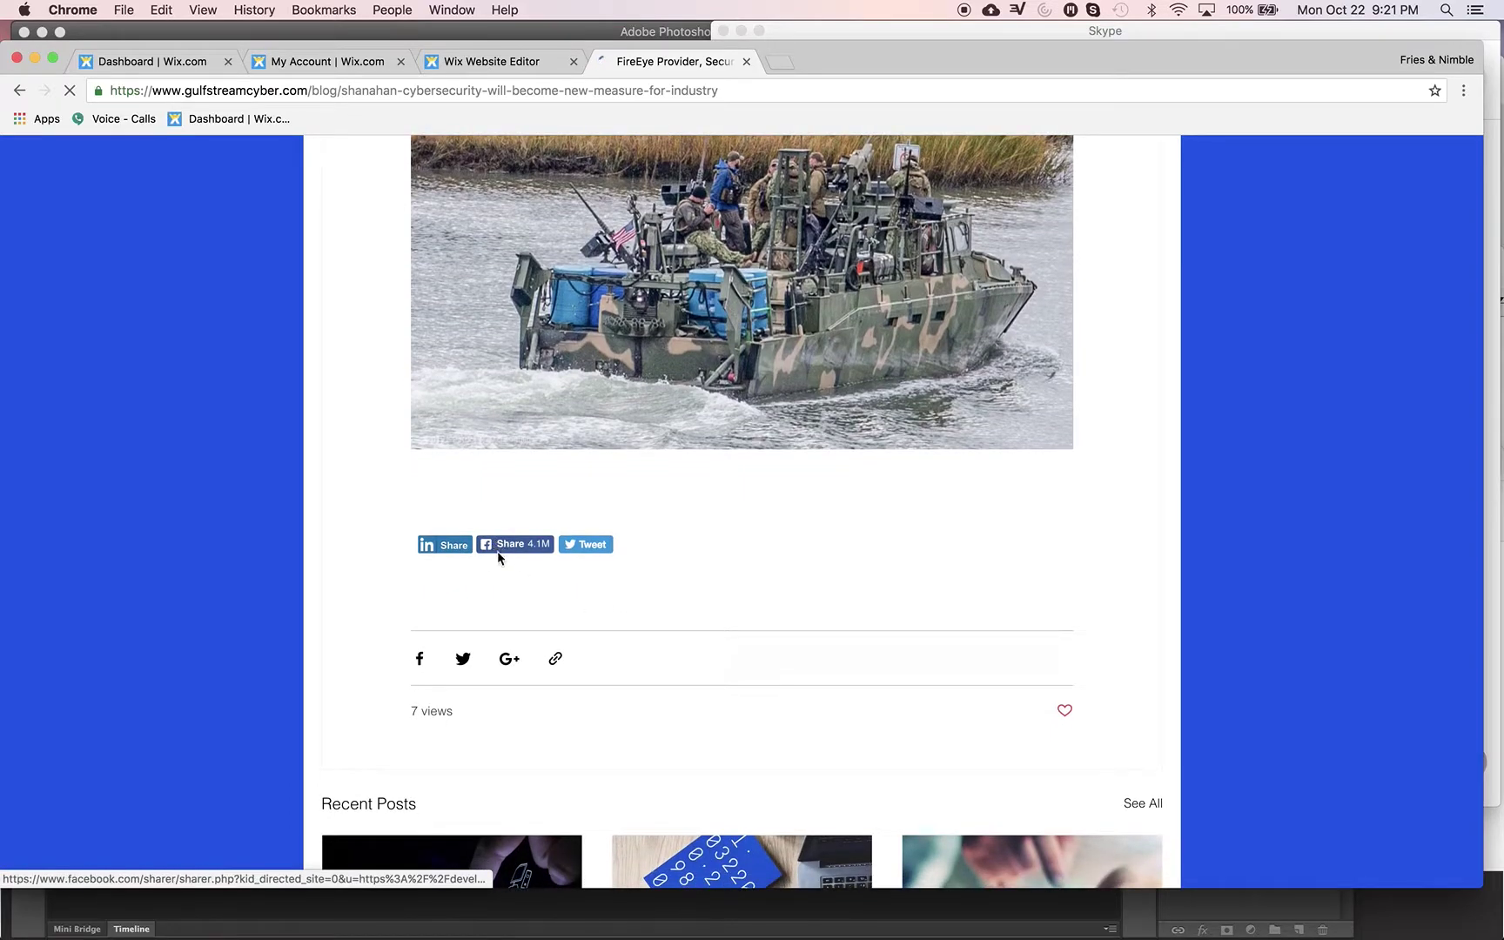
click(443, 547)
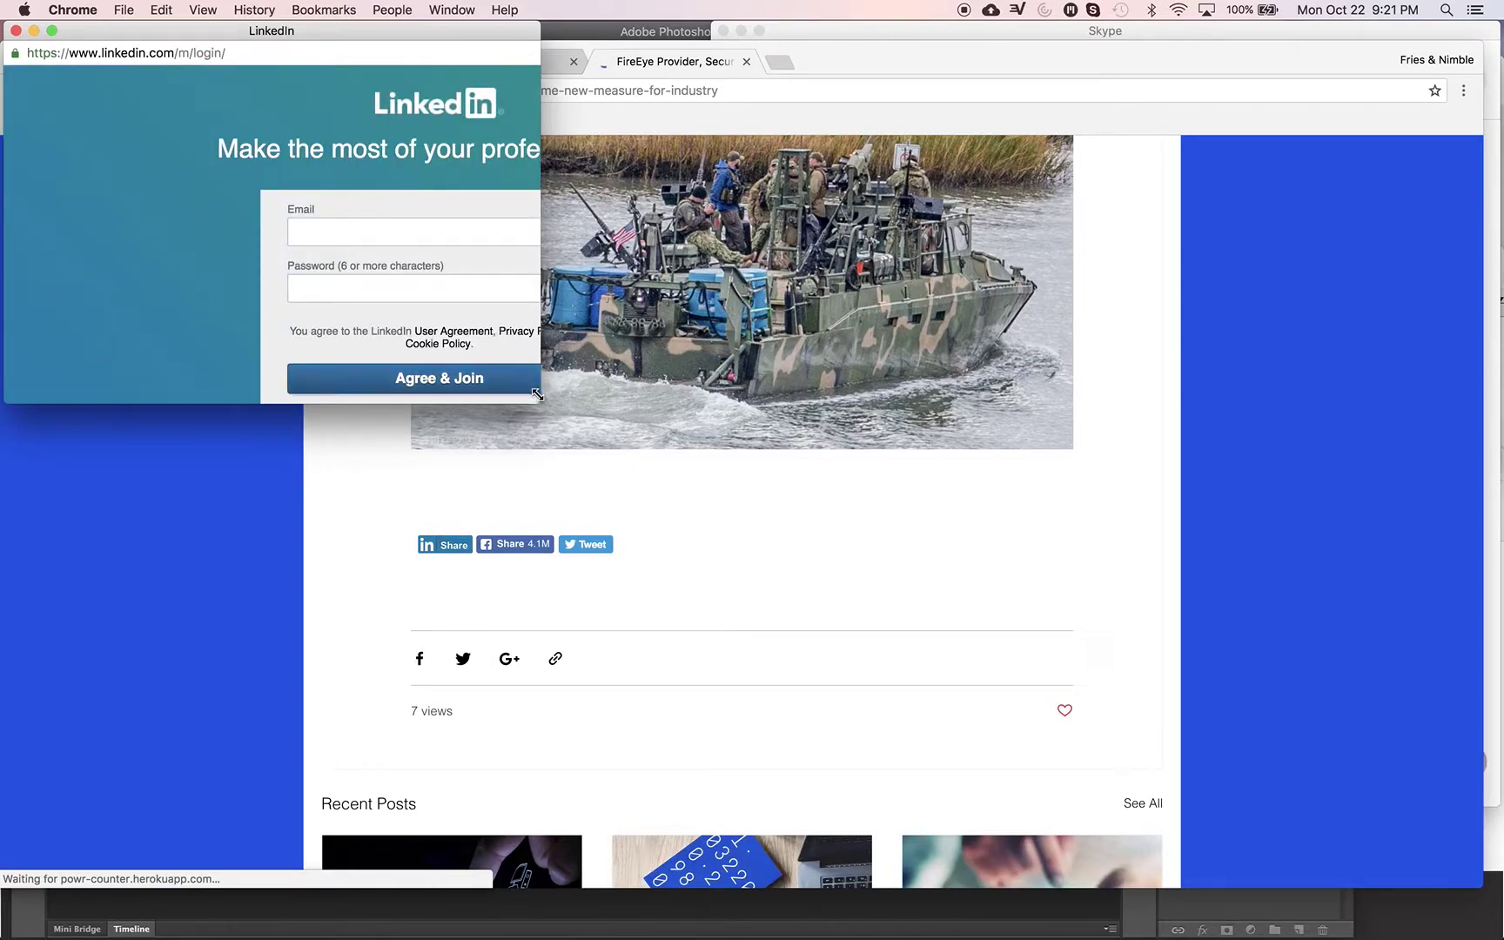
Enlarge and close the LinkedIn popup, then test and close the Facebook share popup.
drag(539, 400, 754, 495)
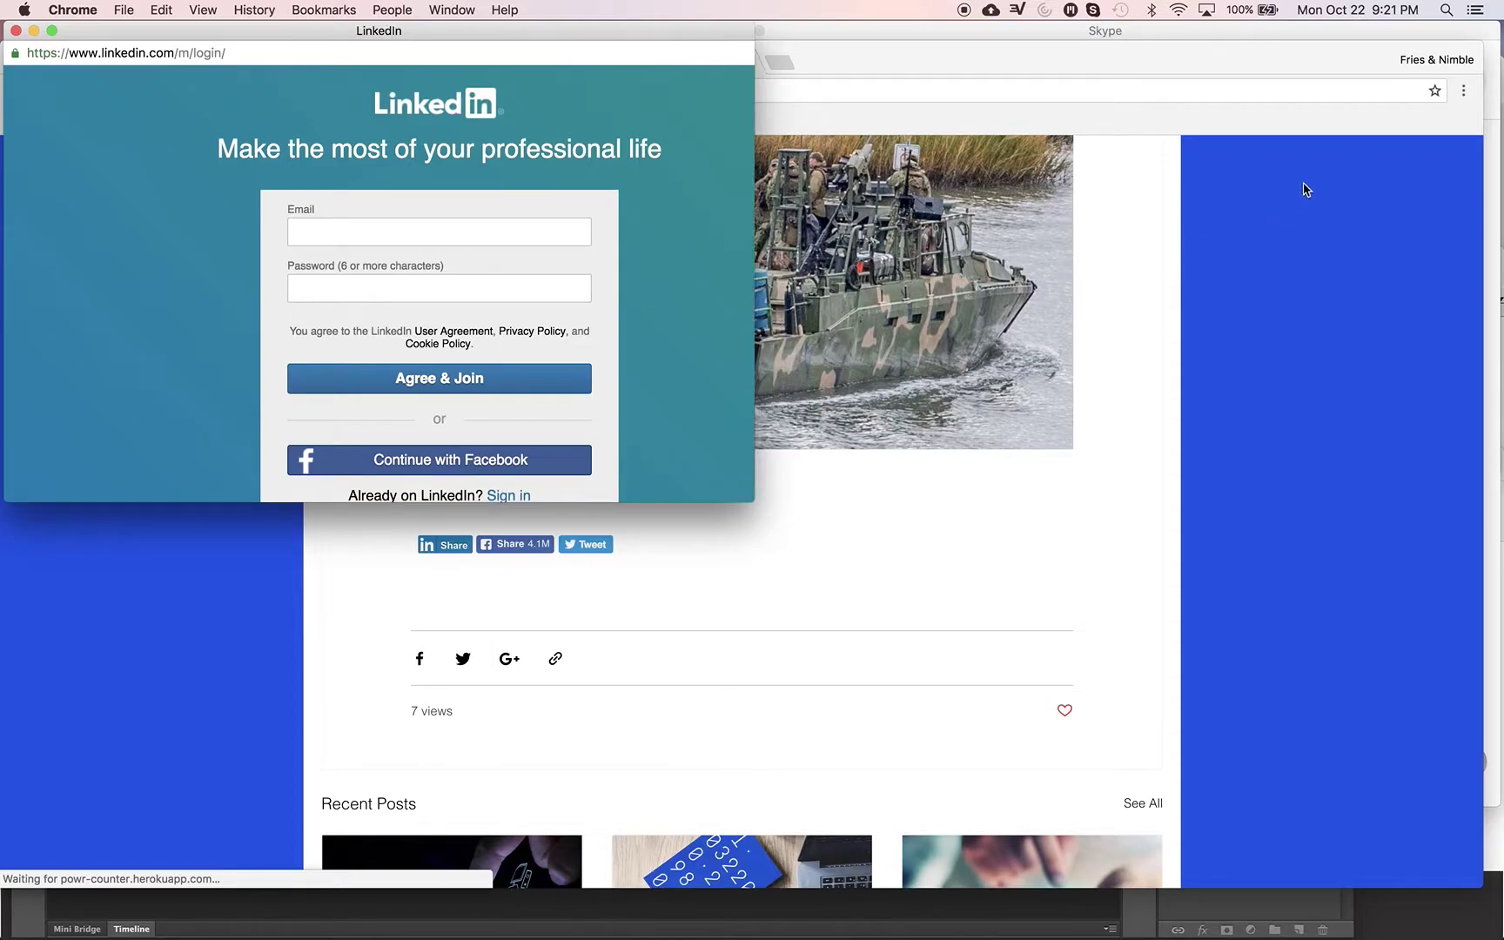
click(16, 33)
click(532, 547)
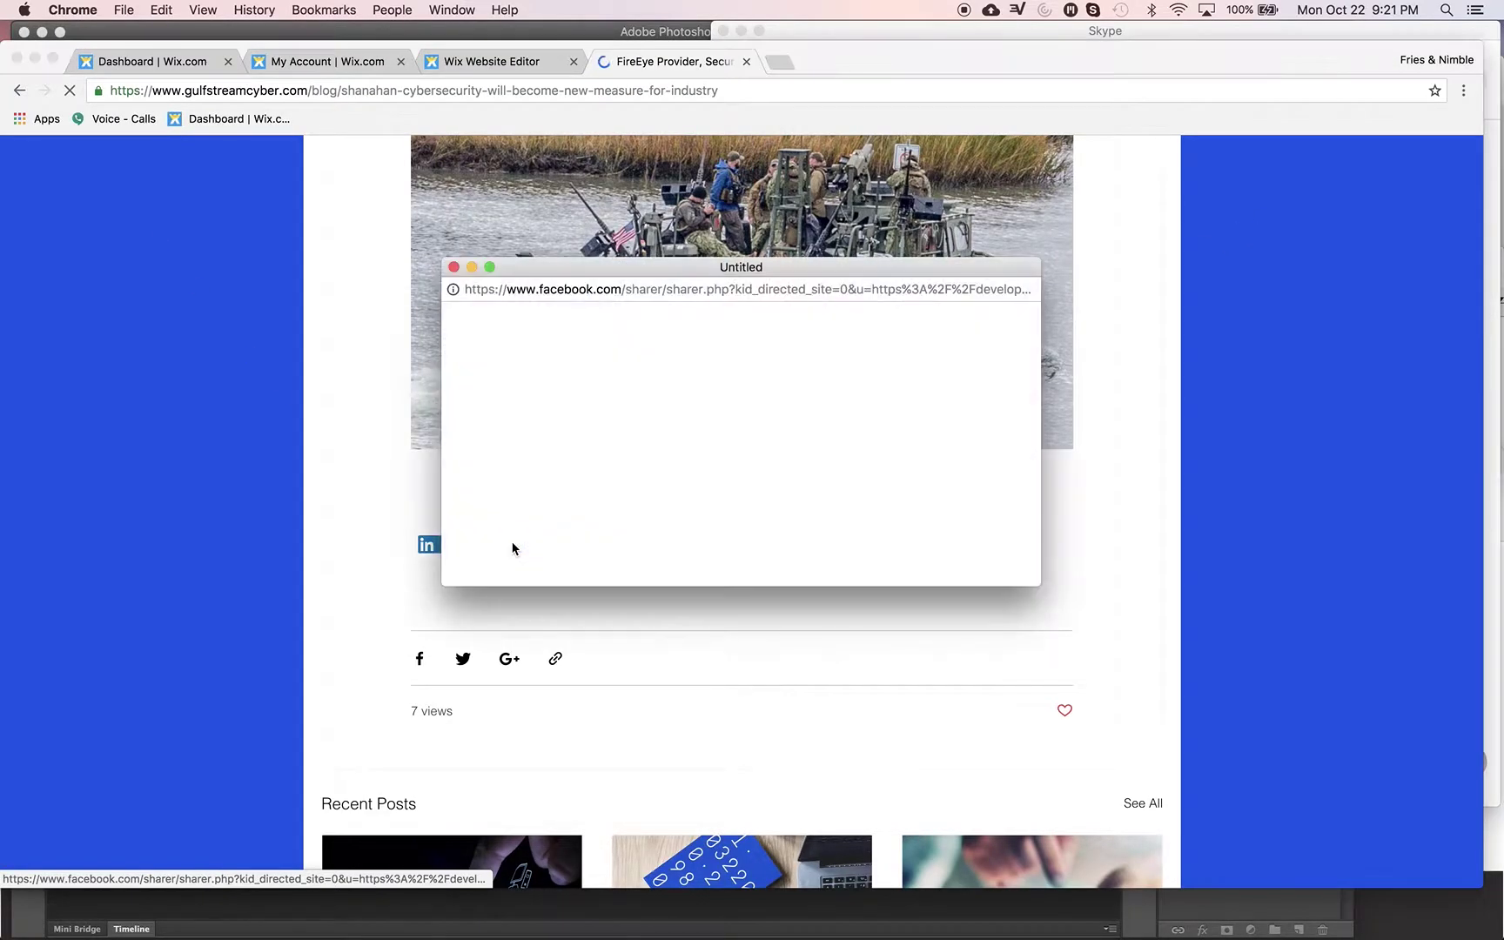
click(453, 267)
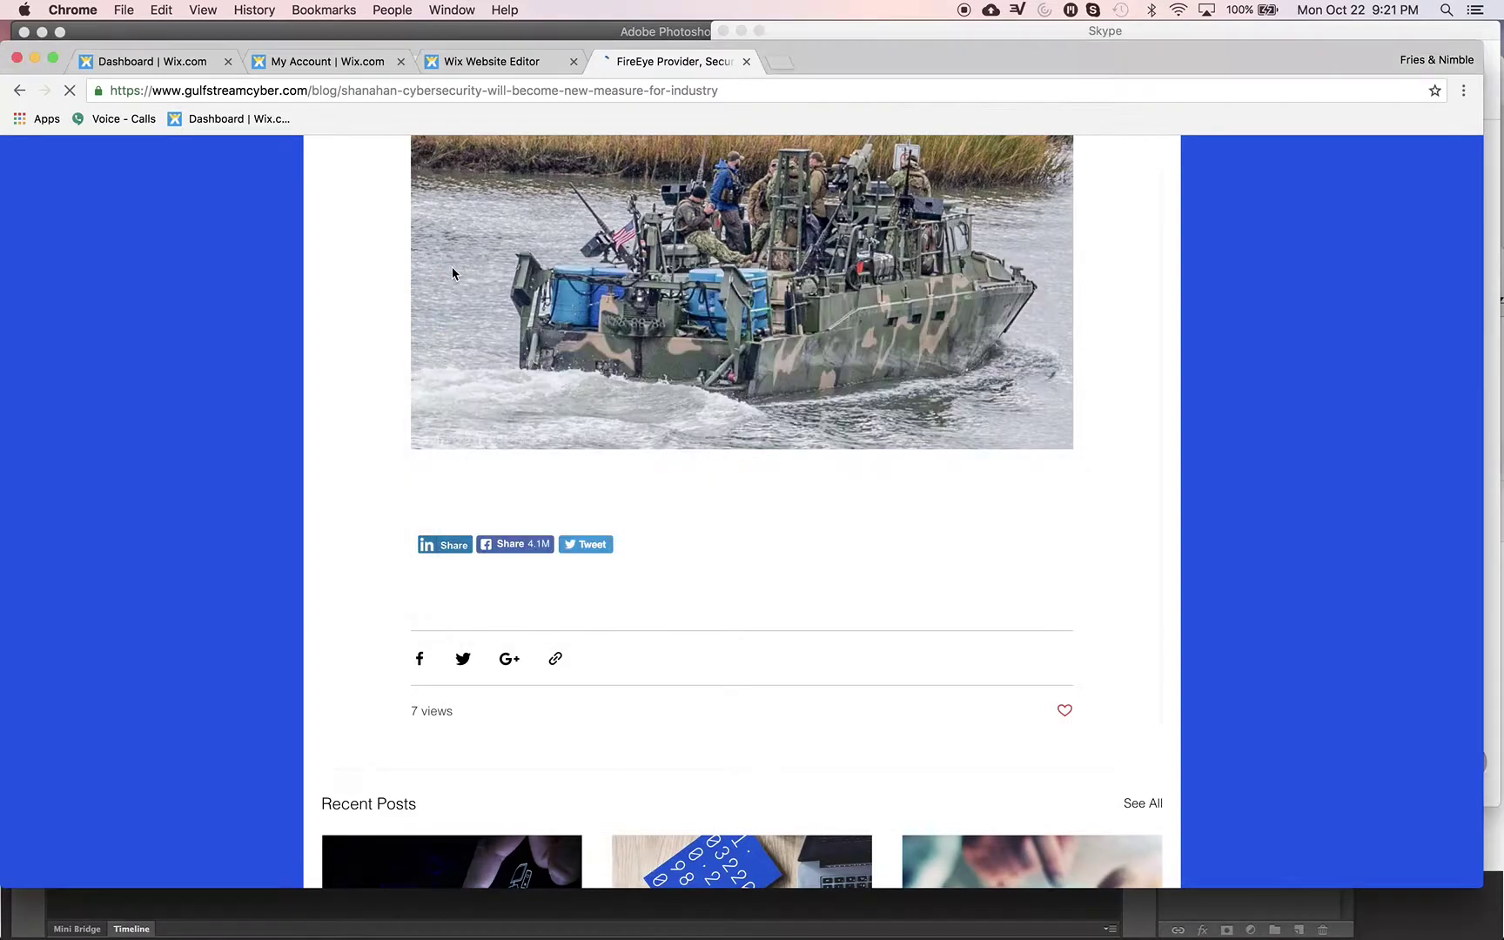
scroll(1151, 598, up, 10)
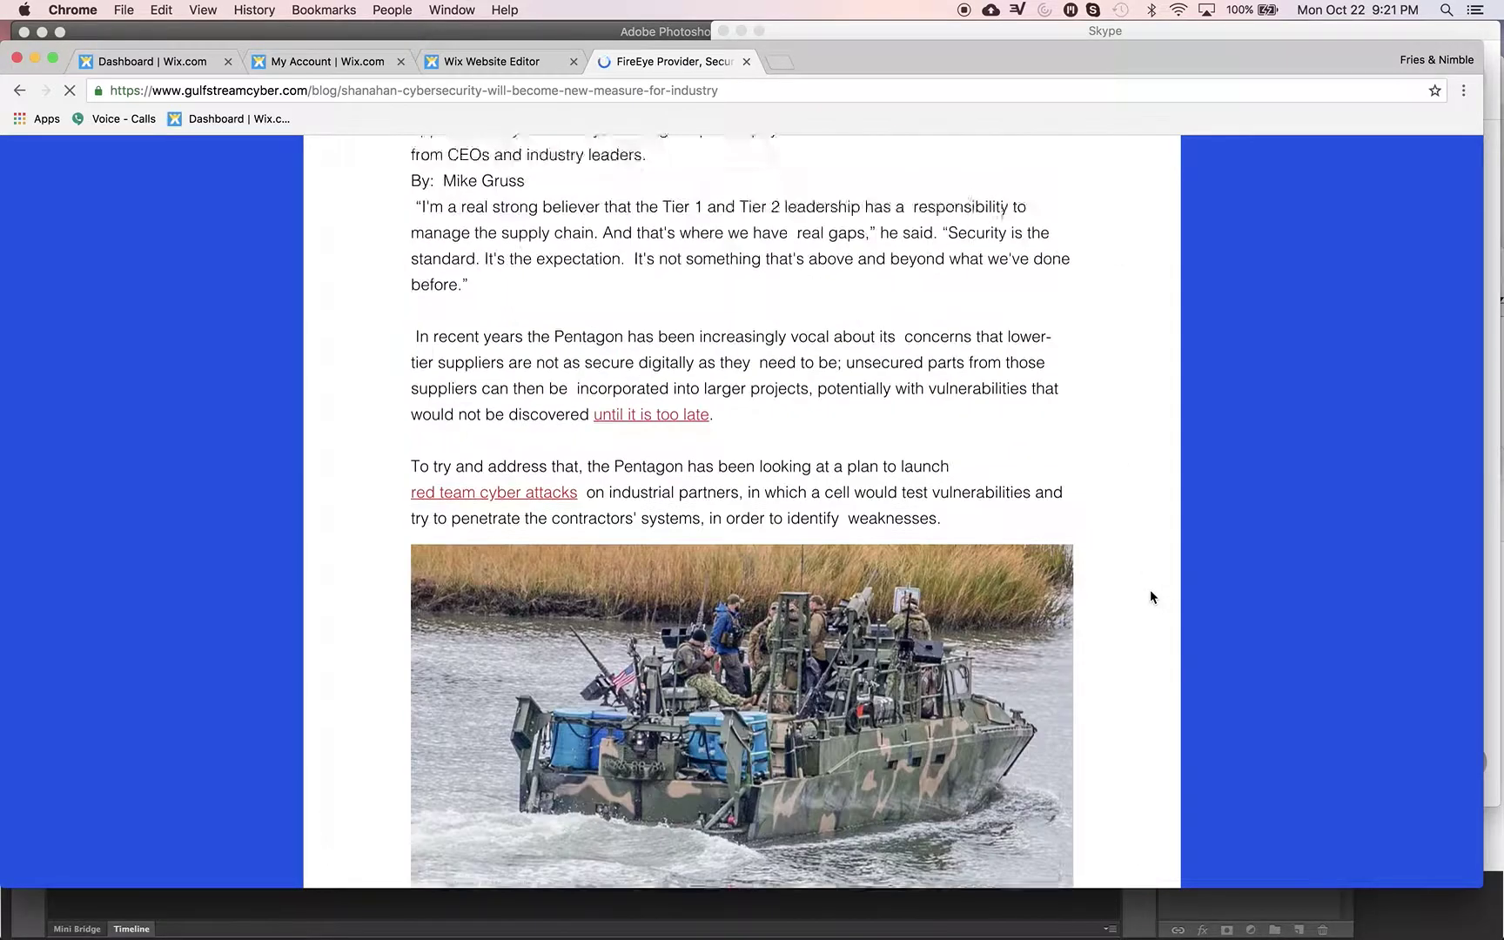